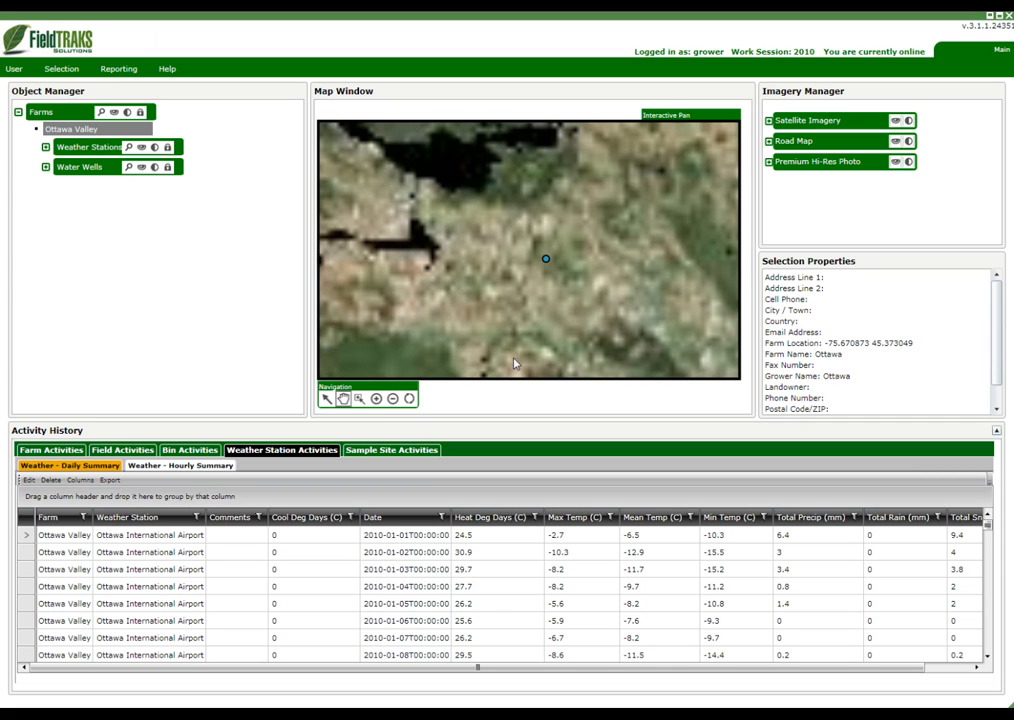
Refresh the map imagery and check the opacity controls of the Road Map and Premium Hi-Res Photo layers
{"action": "left_click", "coordinate": [409, 399]}
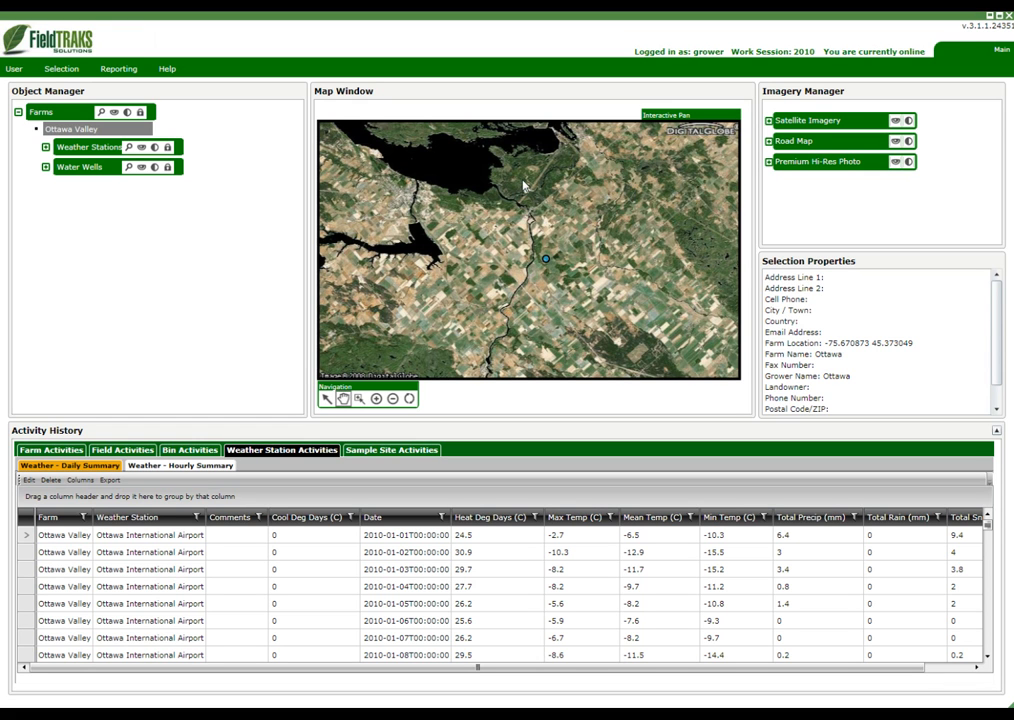
{"action": "left_click", "coordinate": [911, 147]}
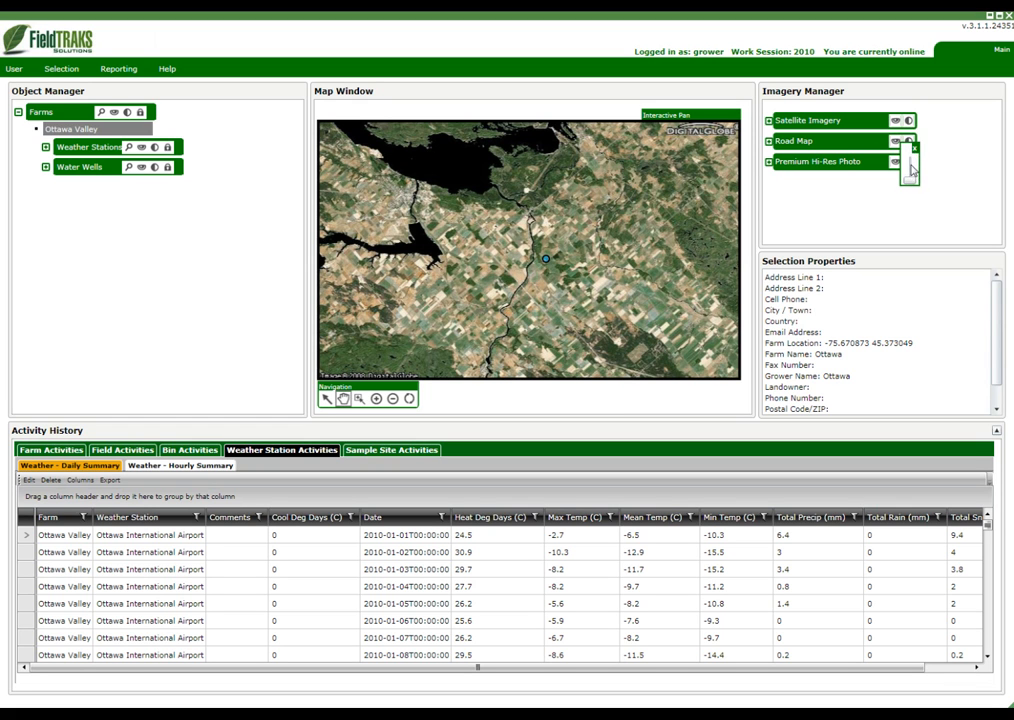
{"action": "mouse_move", "coordinate": [909, 185]}
{"action": "left_mouse_down"}
{"action": "mouse_move", "coordinate": [913, 150]}
{"action": "mouse_move", "coordinate": [920, 187]}
{"action": "left_mouse_up"}
{"action": "left_click", "coordinate": [915, 148]}
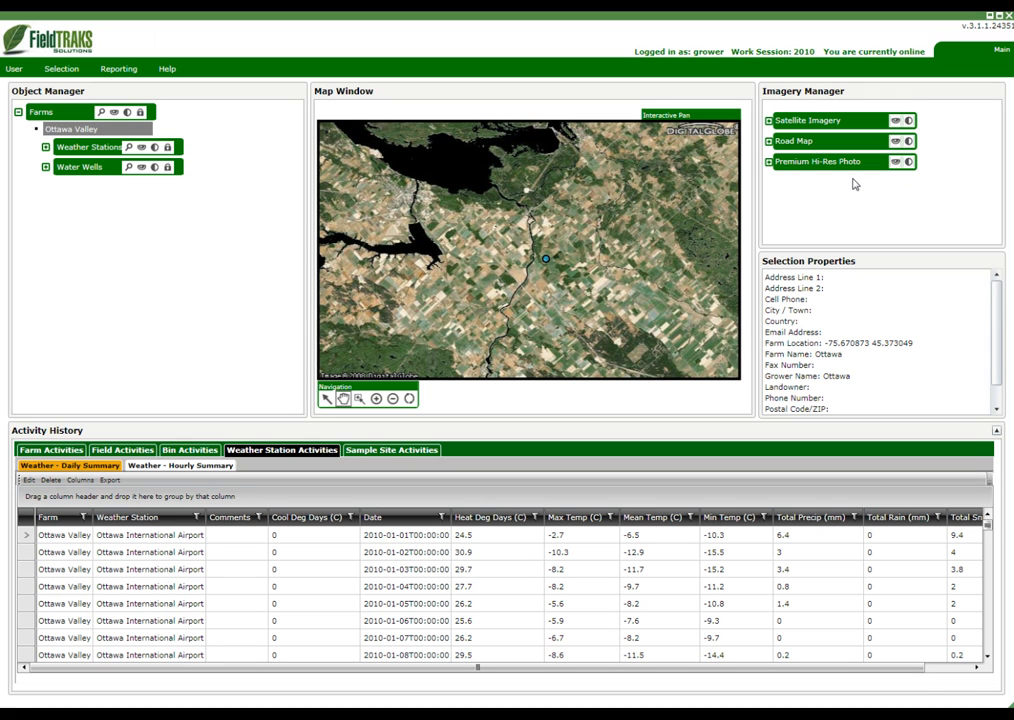
{"action": "left_click", "coordinate": [908, 162]}
{"action": "mouse_move", "coordinate": [911, 200]}
{"action": "left_mouse_down"}
{"action": "mouse_move", "coordinate": [908, 172]}
{"action": "mouse_move", "coordinate": [912, 199]}
{"action": "left_mouse_up"}
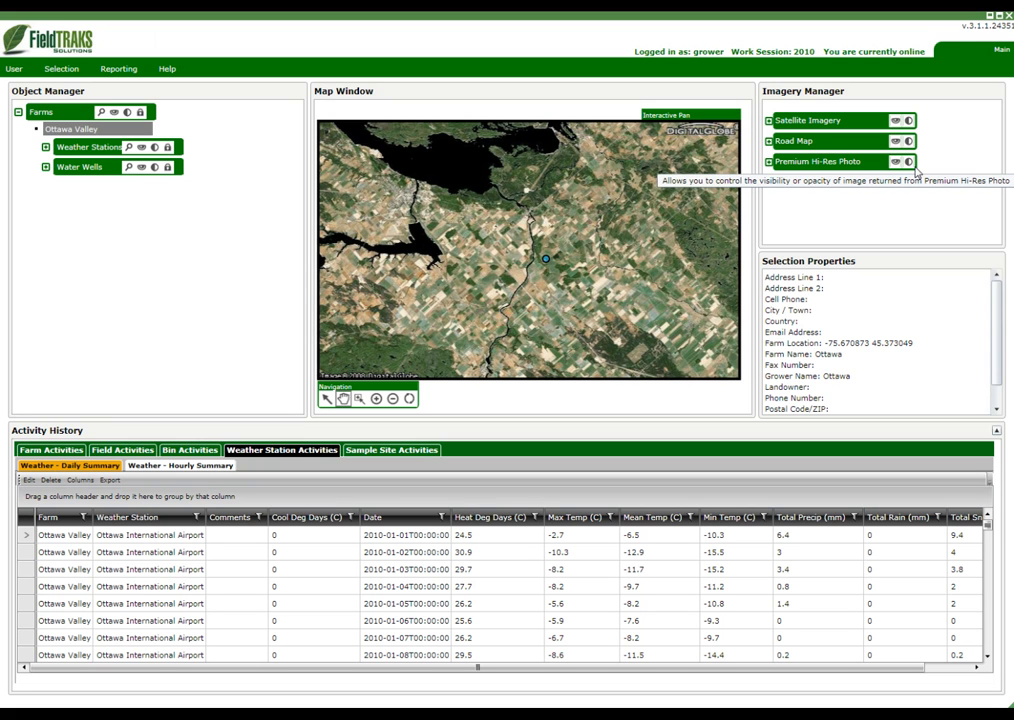
Zoom the map into the farmland southwest of the farm marker and refresh the imagery
{"action": "left_click", "coordinate": [327, 399]}
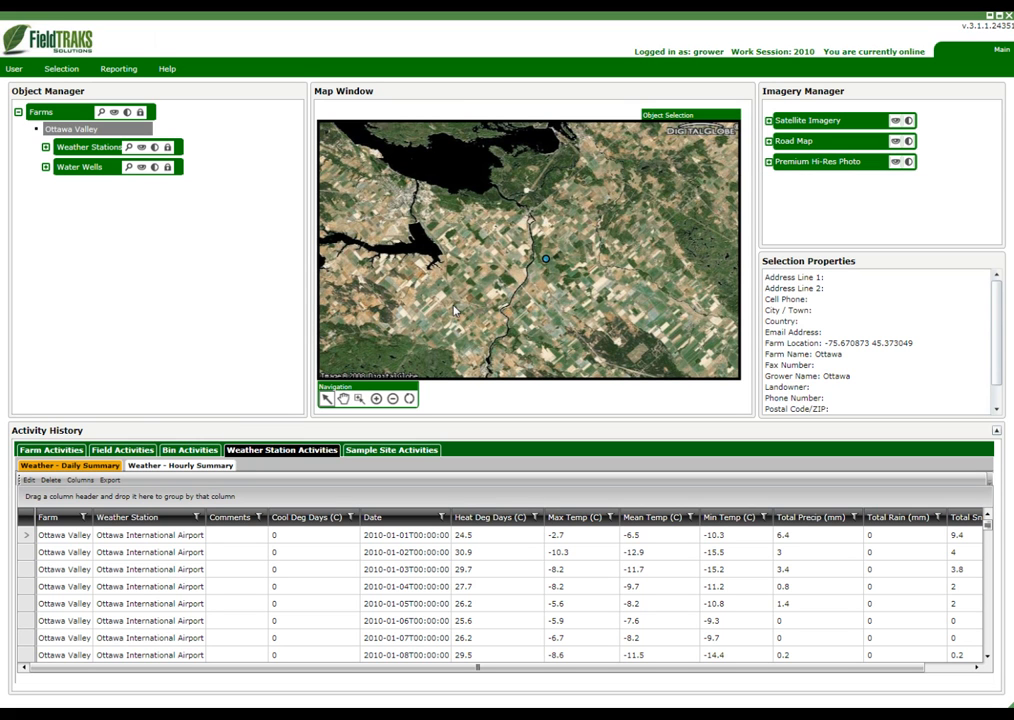
{"action": "left_click", "coordinate": [359, 399]}
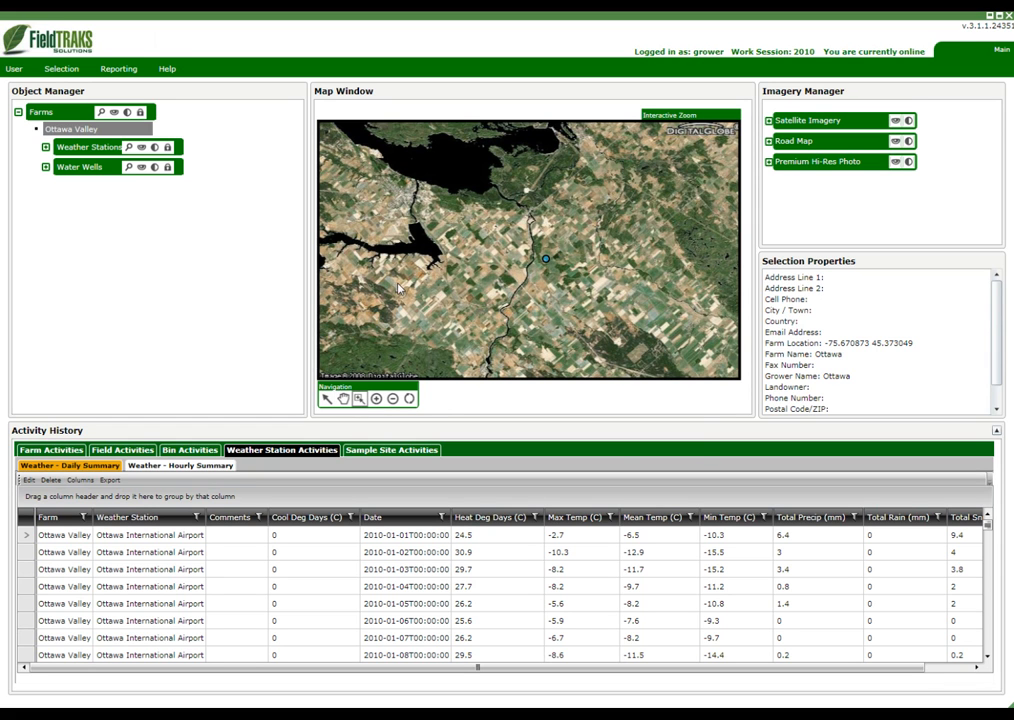
{"action": "left_click_drag", "start_coordinate": [378, 258], "coordinate": [450, 325]}
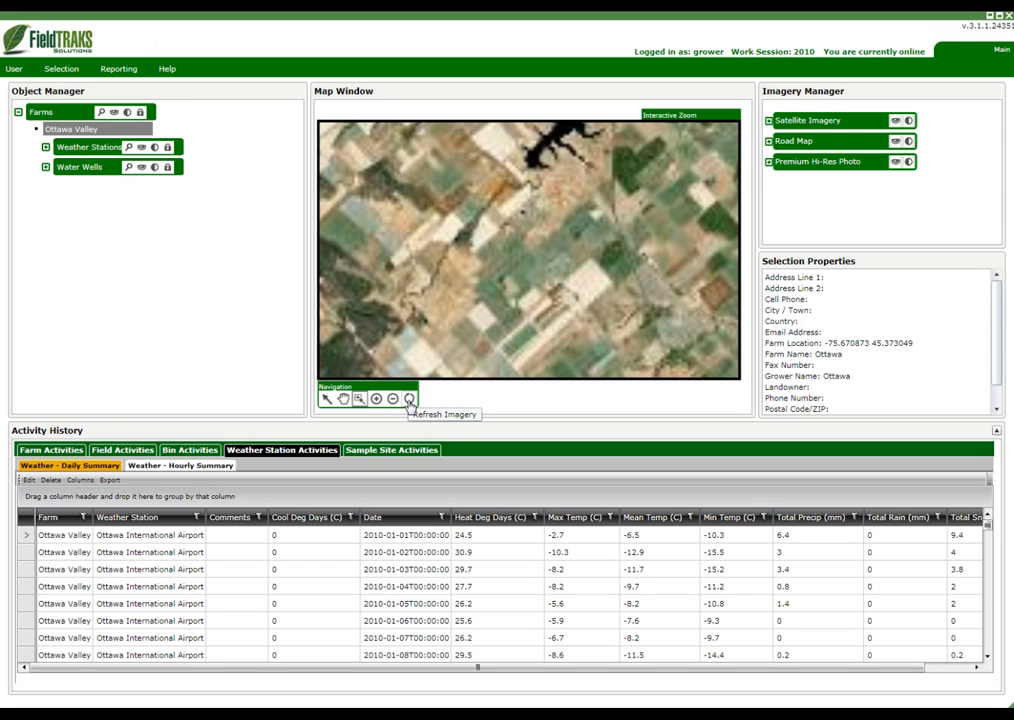
{"action": "left_click", "coordinate": [409, 400]}
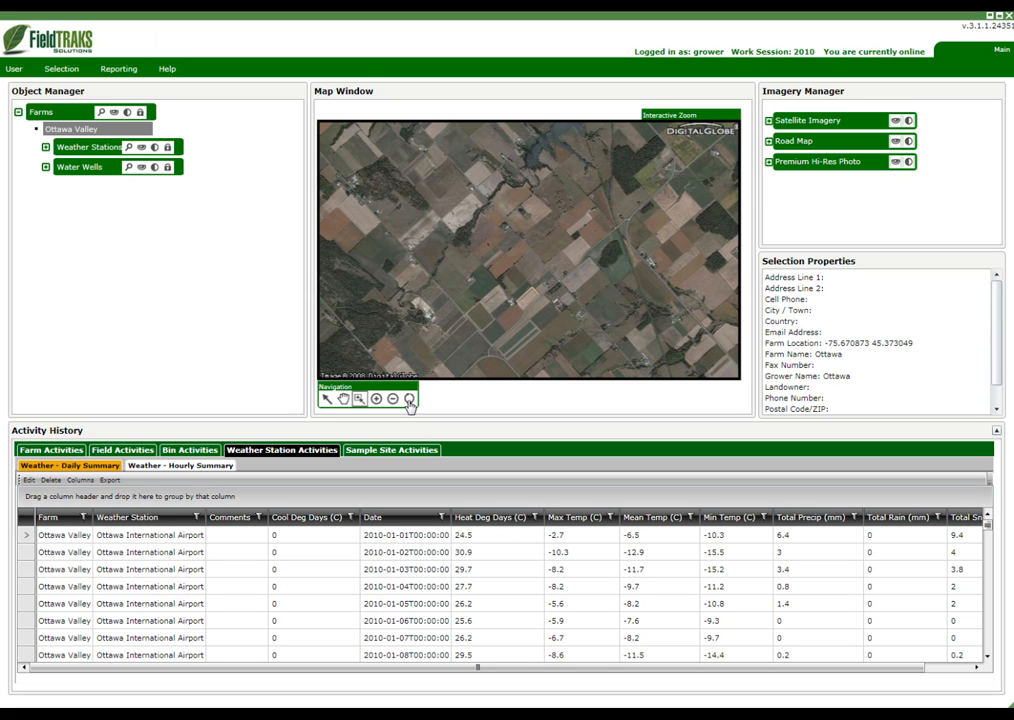
Start a new field object under the Ottawa Valley farm and name it Field 1
{"action": "left_click", "coordinate": [62, 72]}
{"action": "mouse_move", "coordinate": [100, 104]}
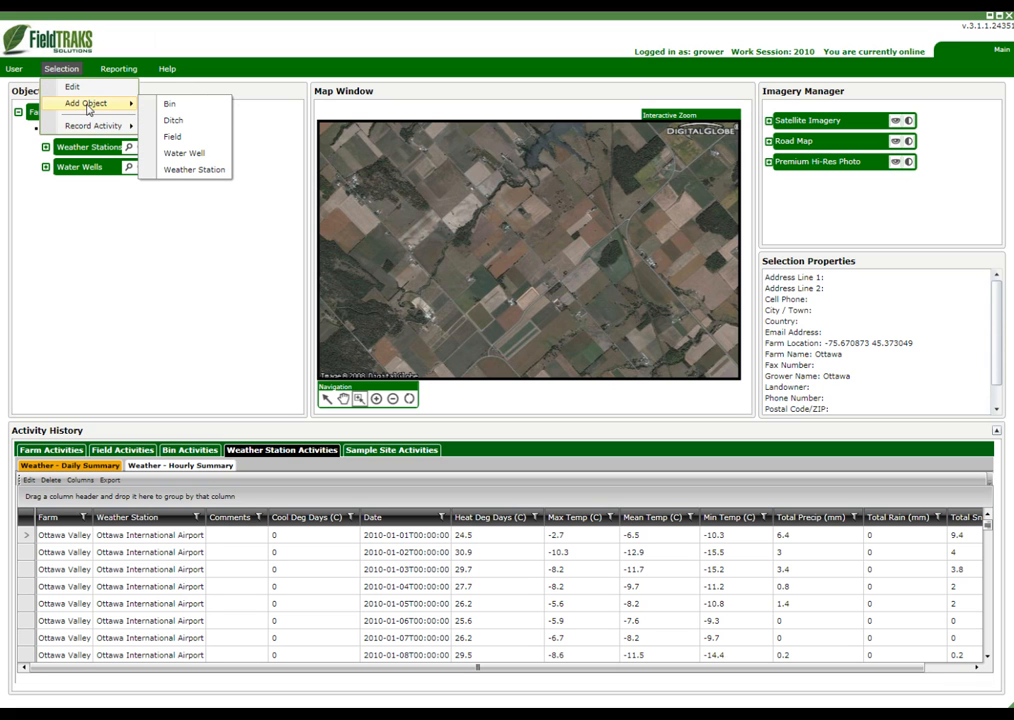
{"action": "left_click", "coordinate": [188, 145]}
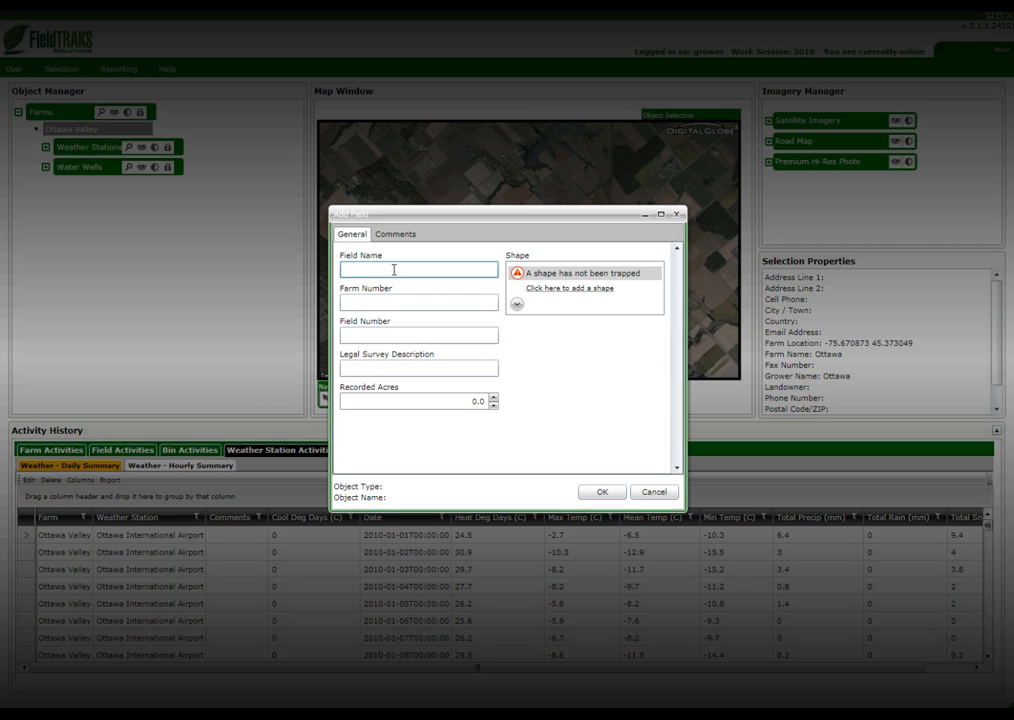
{"action": "type", "text": "Field 1"}
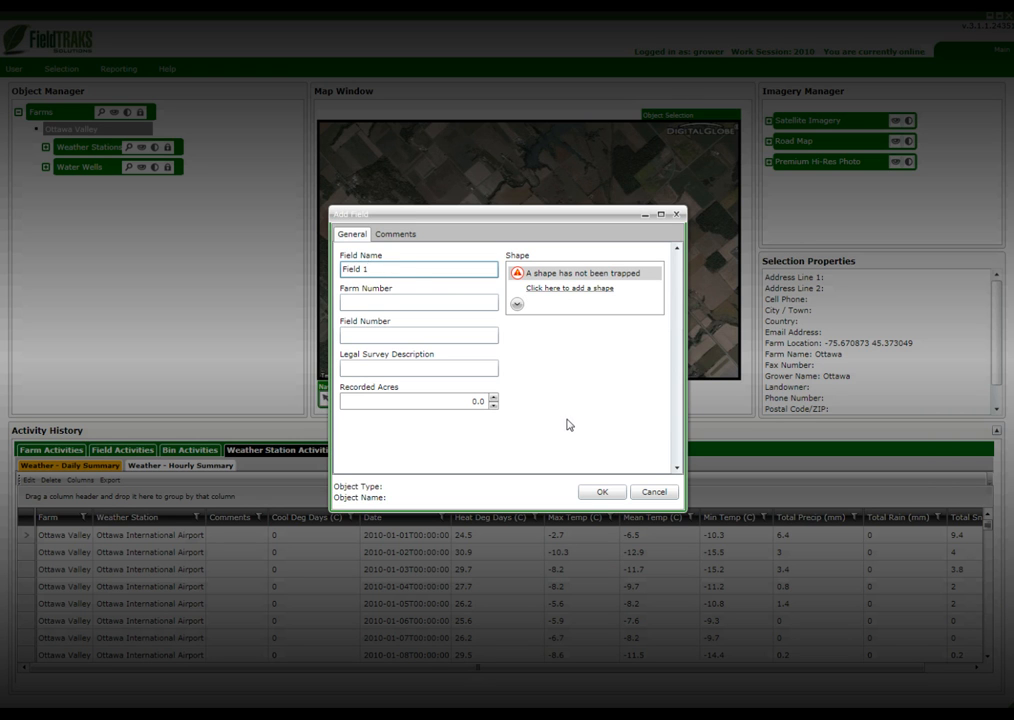
Start adding the field's shape, then read and close the polygon help so it is not shown again
{"action": "left_click", "coordinate": [569, 291]}
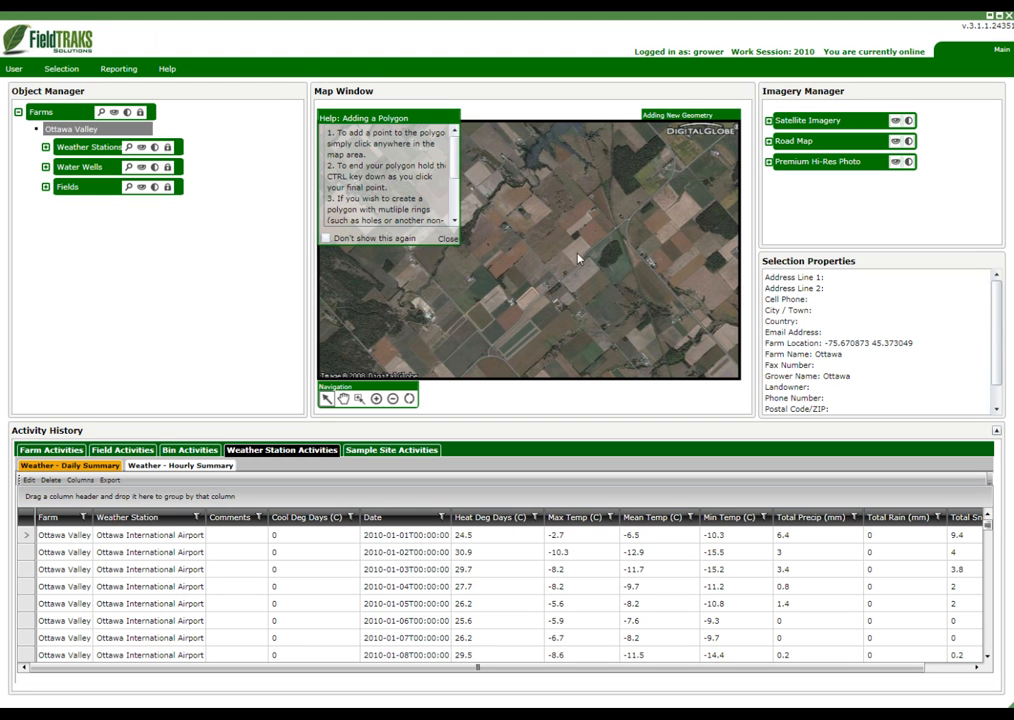
{"action": "left_click_drag", "start_coordinate": [455, 155], "coordinate": [459, 189]}
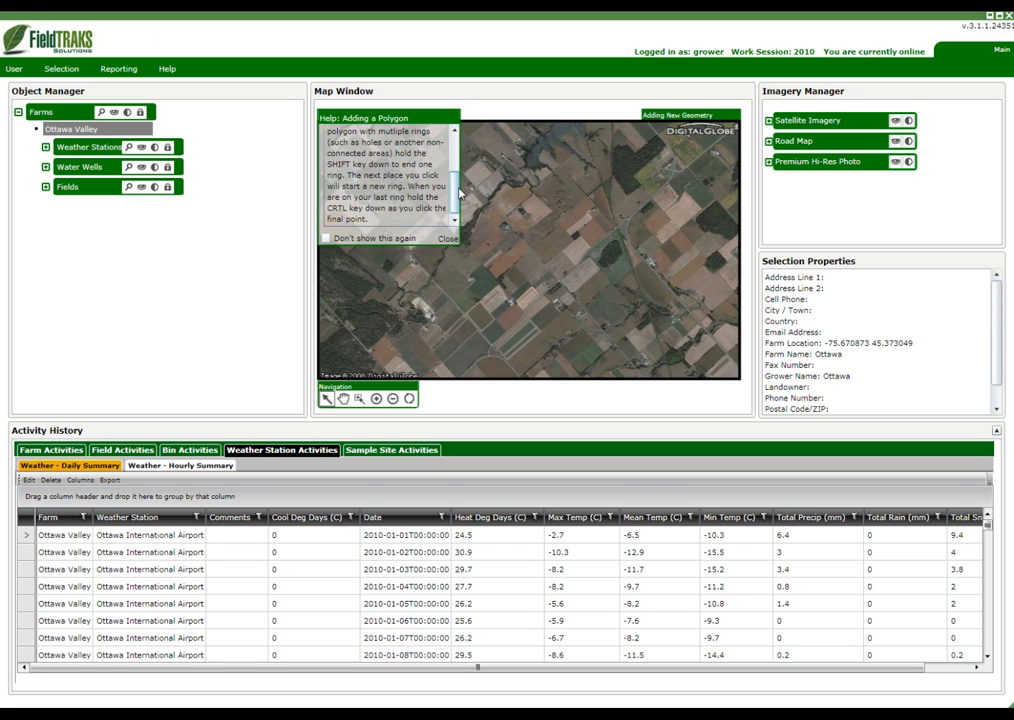
{"action": "left_click", "coordinate": [325, 238]}
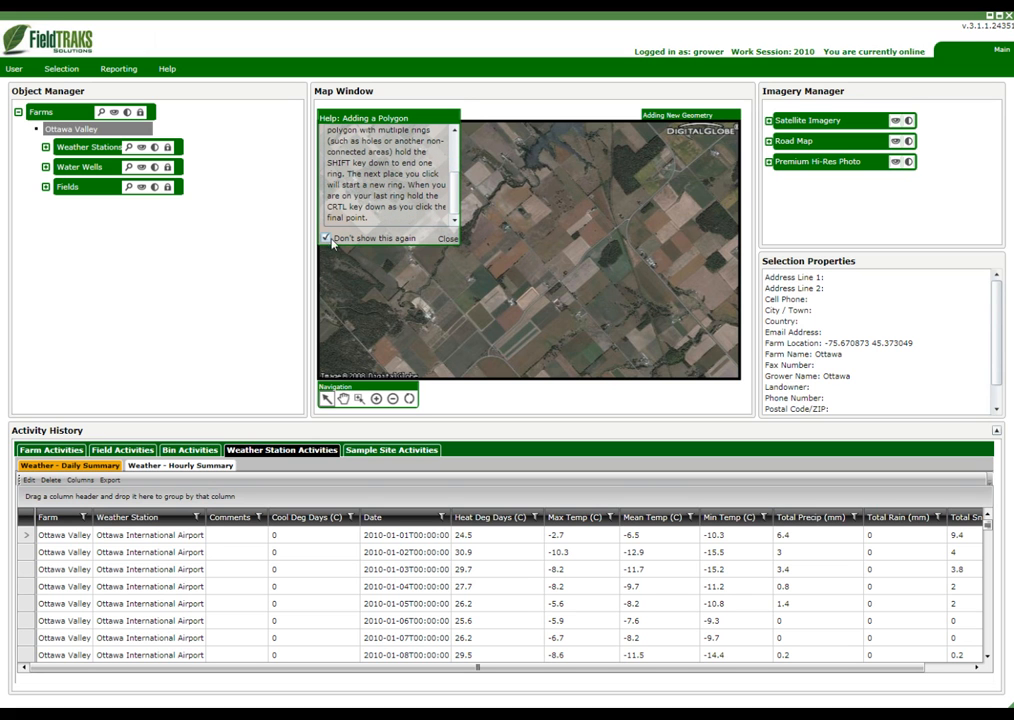
{"action": "left_click", "coordinate": [447, 239]}
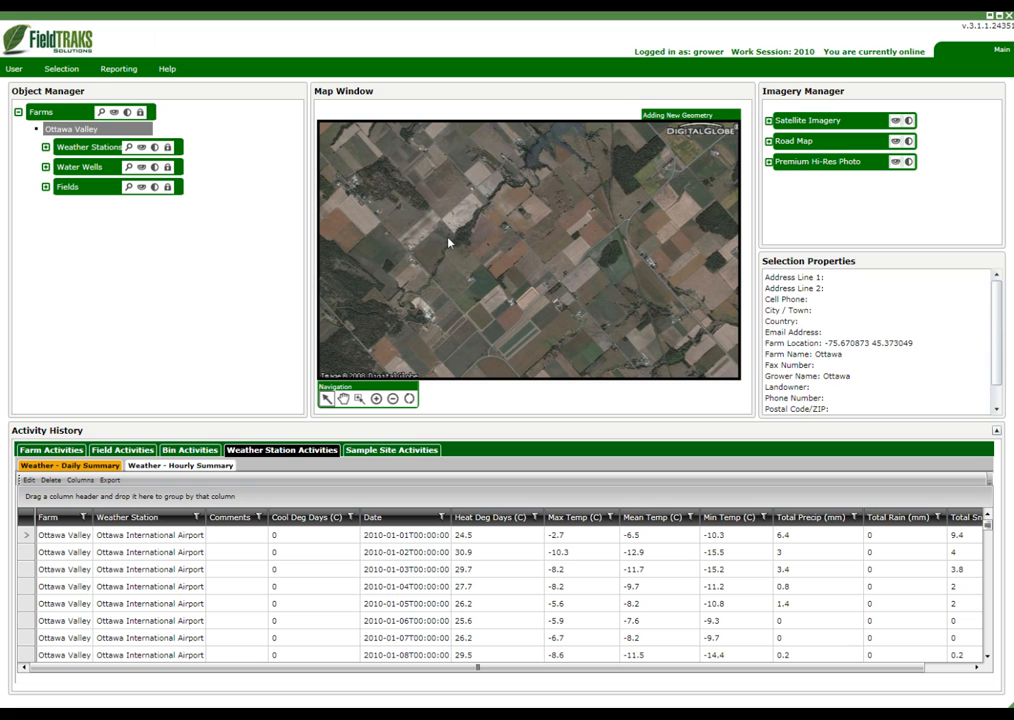
Outline the long brown plot southwest of the diagonal road with a four-corner polygon and save Field 1
{"action": "left_click", "coordinate": [377, 399]}
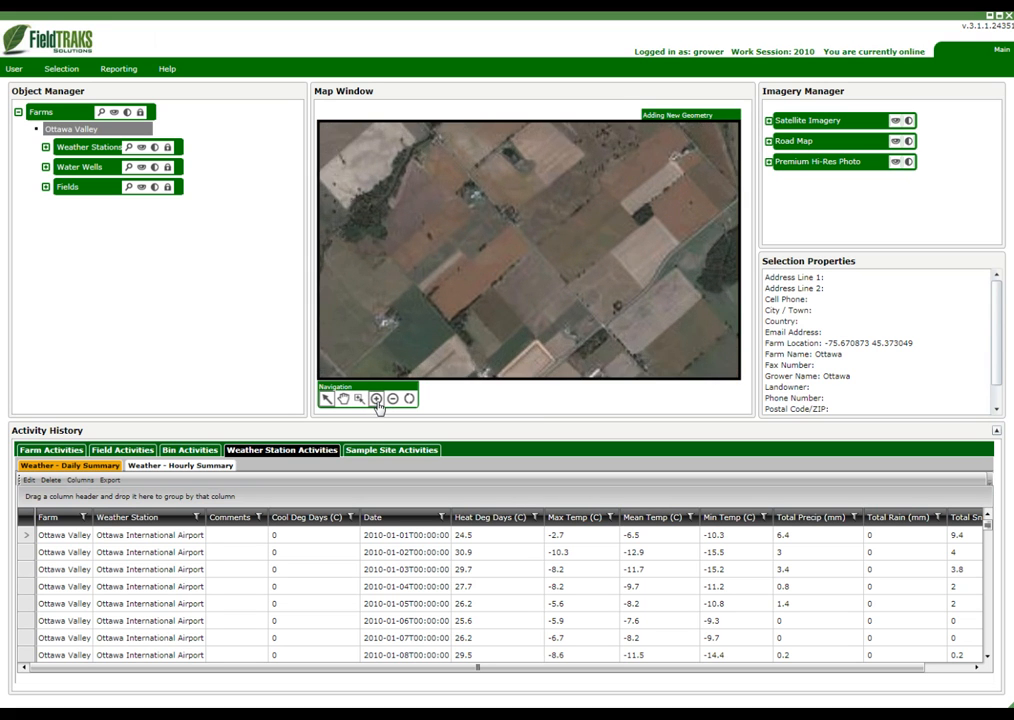
{"action": "left_click", "coordinate": [409, 400]}
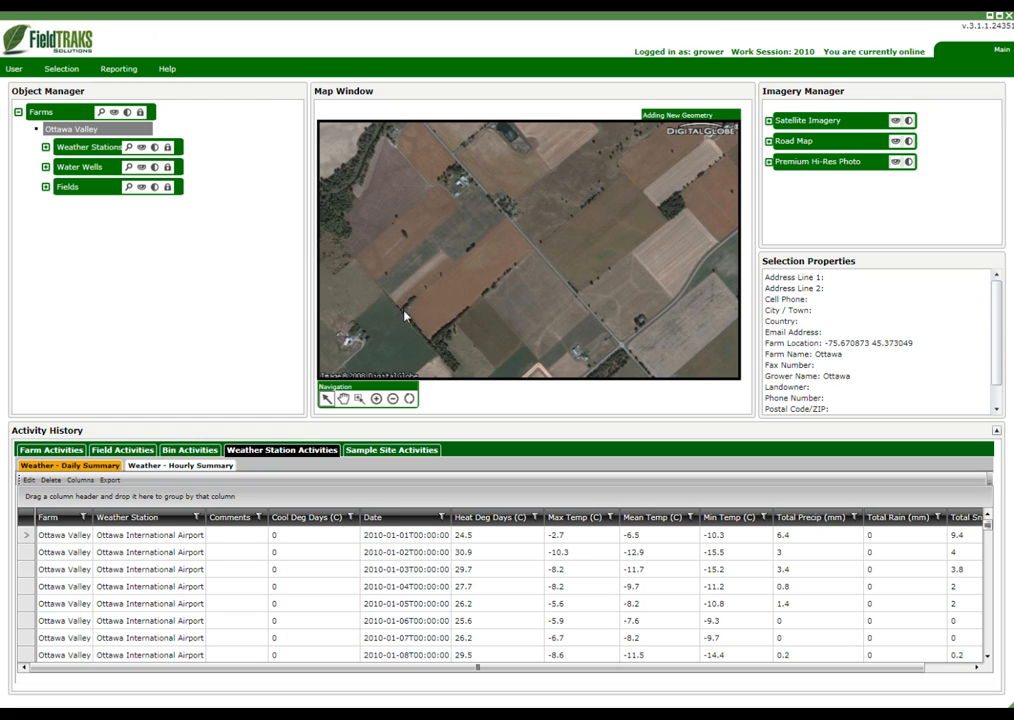
{"action": "left_click", "coordinate": [508, 220]}
{"action": "left_click", "coordinate": [533, 252]}
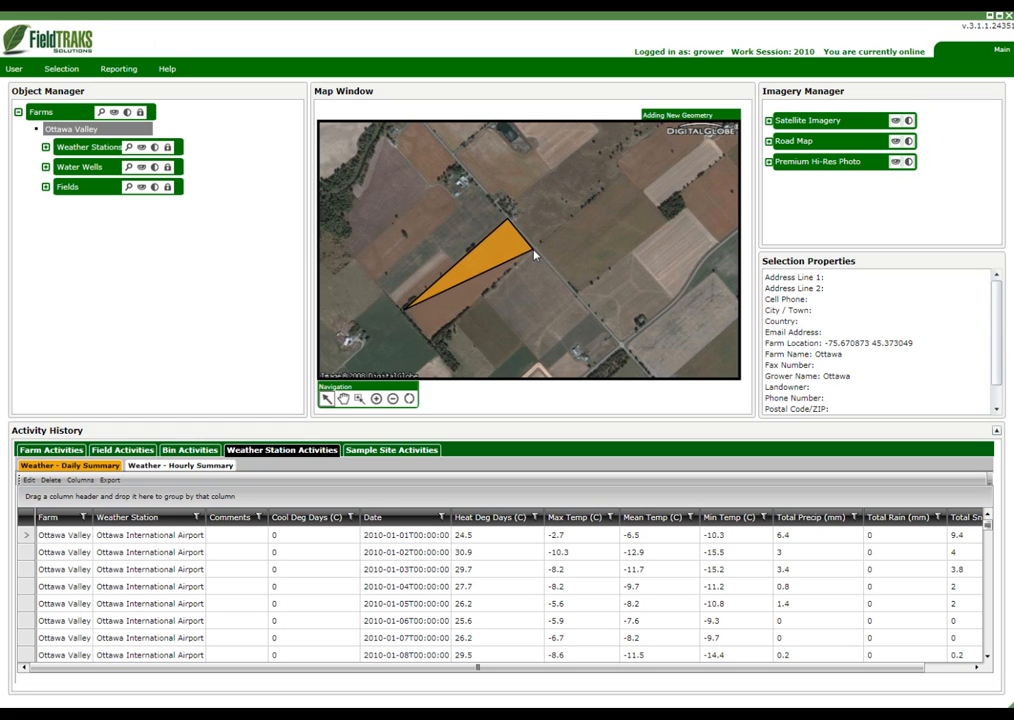
{"action": "double_click", "coordinate": [433, 345]}
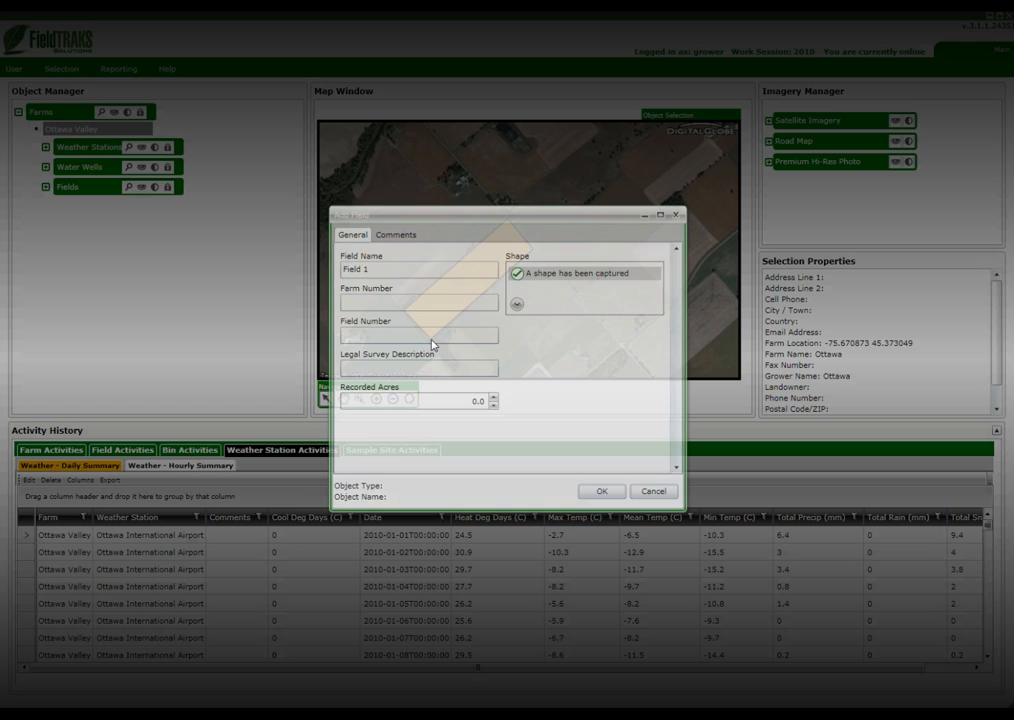
{"action": "left_click", "coordinate": [603, 492]}
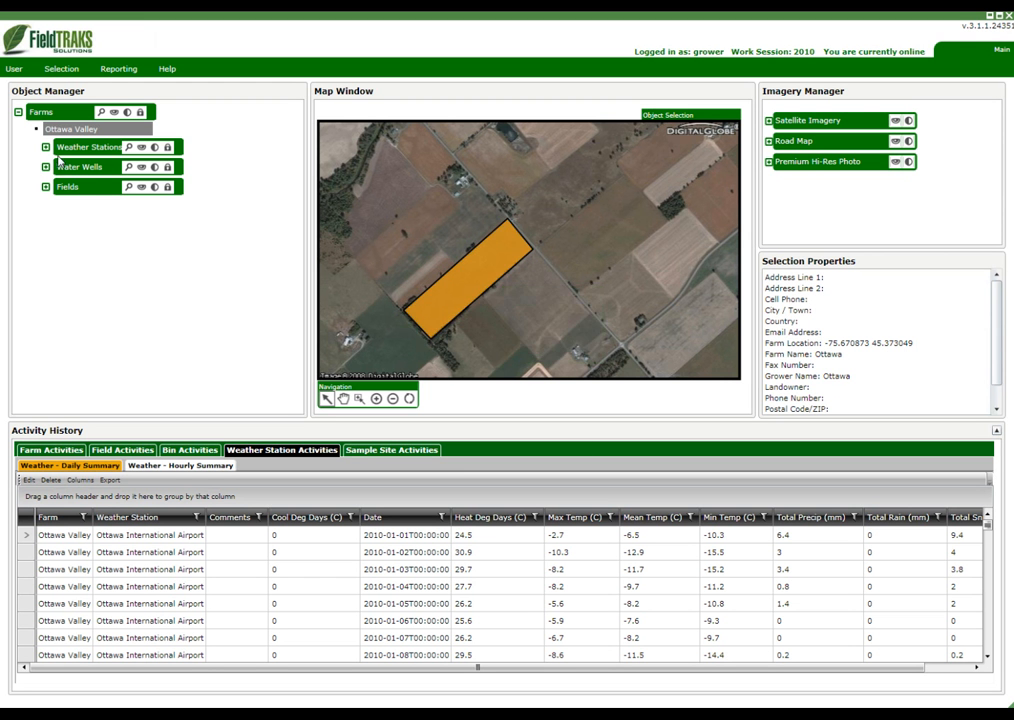
Select Field 1 in the farm's list of fields and refresh the map imagery around it
{"action": "left_click", "coordinate": [45, 187]}
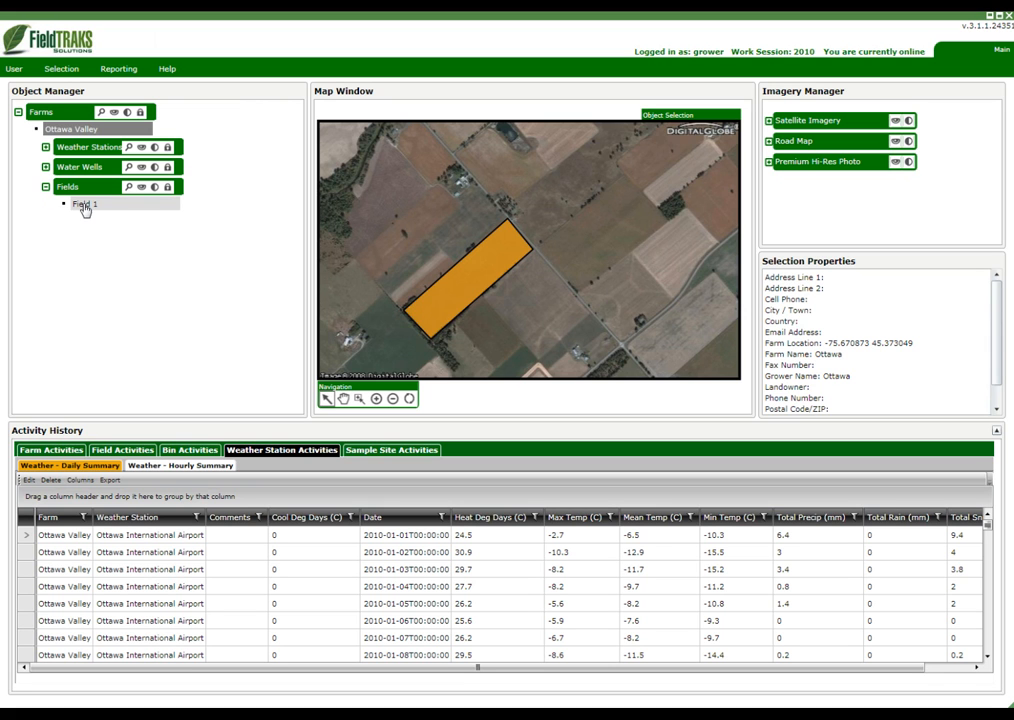
{"action": "left_click", "coordinate": [85, 205]}
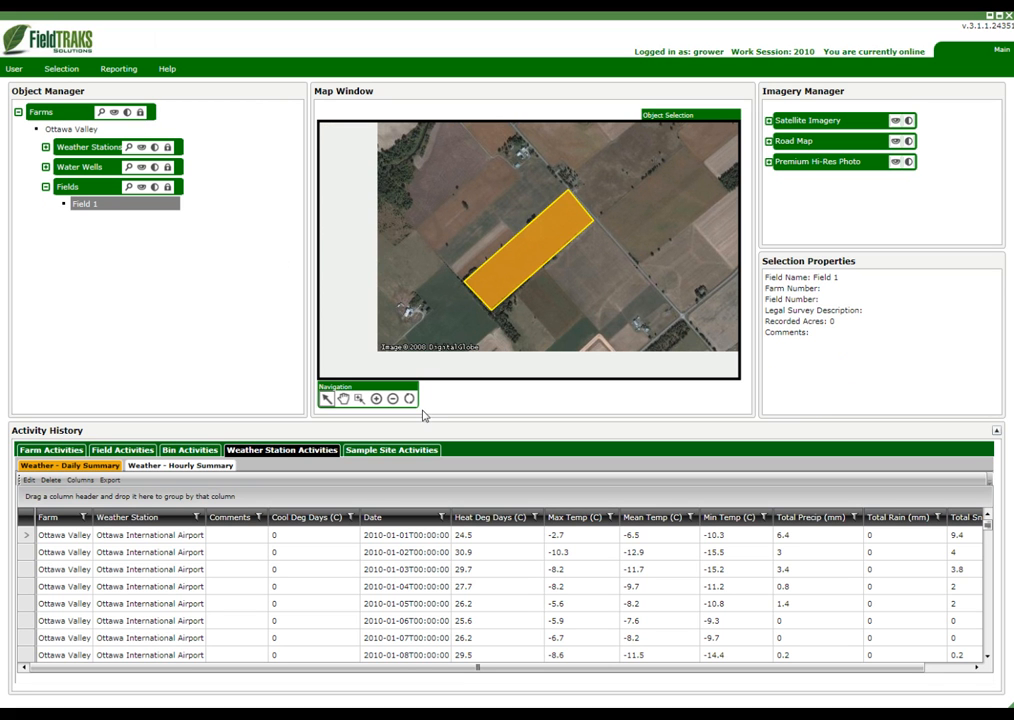
{"action": "left_click", "coordinate": [410, 401]}
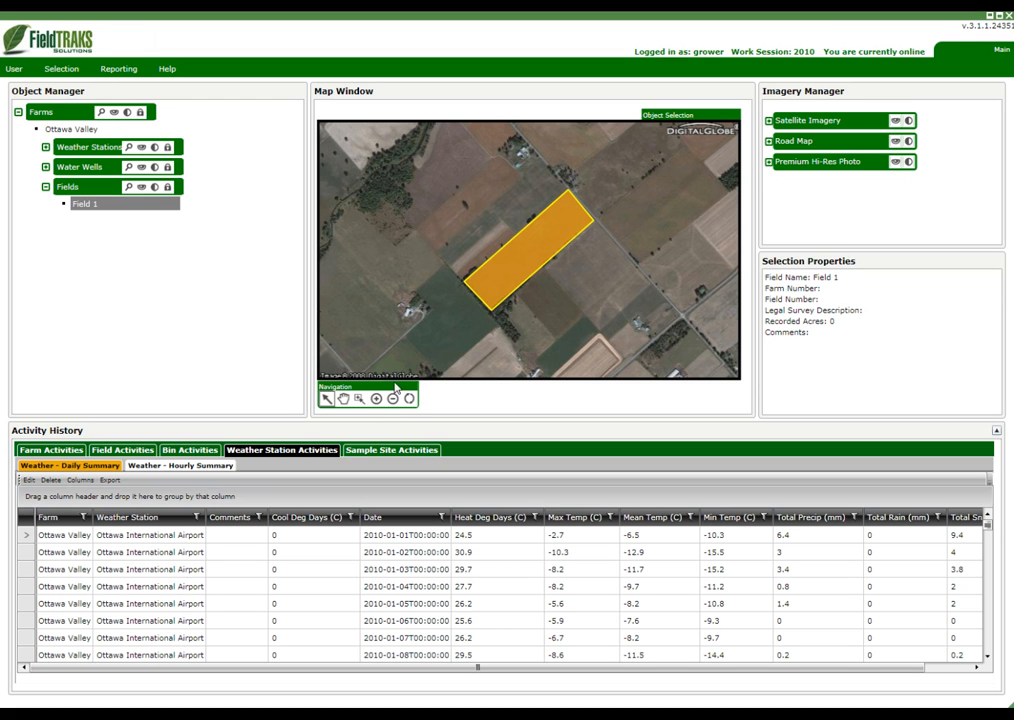
Edit Field 1's shape by pulling two new nodes outward from its northwest edge, and accept the changes
{"action": "double_click", "coordinate": [514, 296]}
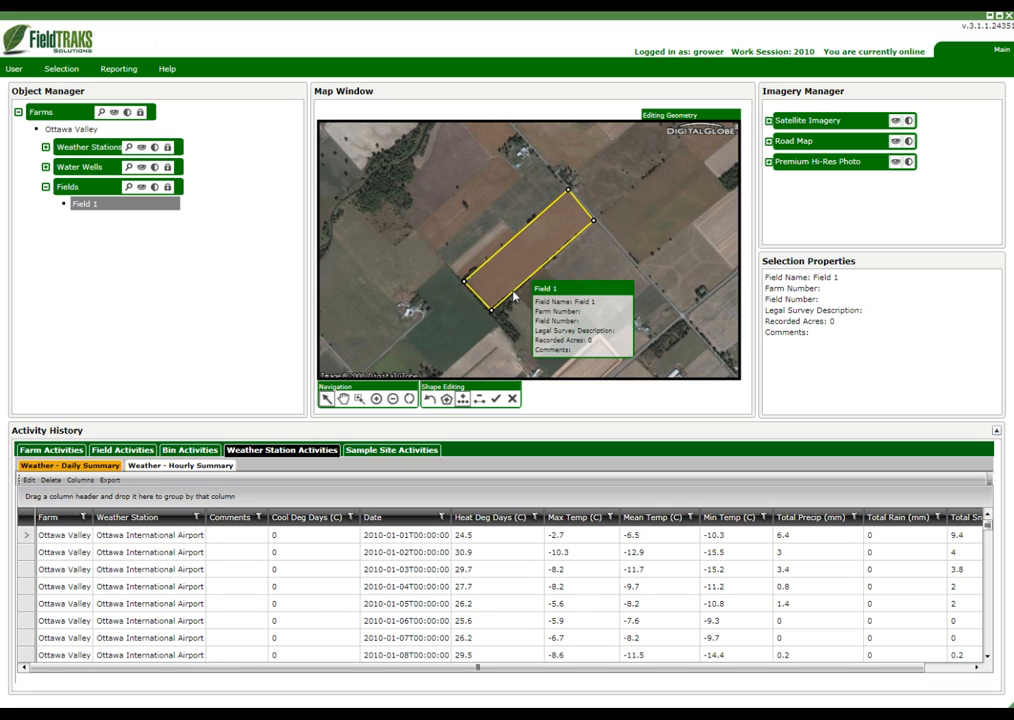
{"action": "left_click", "coordinate": [463, 400]}
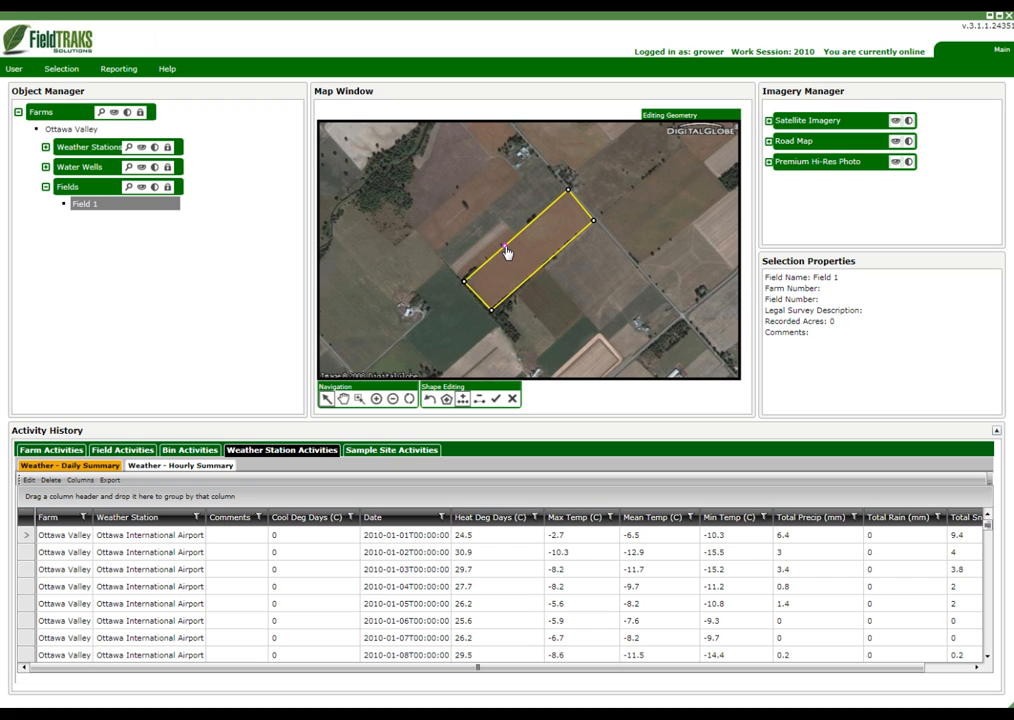
{"action": "mouse_move", "coordinate": [505, 246]}
{"action": "left_mouse_down"}
{"action": "mouse_move", "coordinate": [466, 173]}
{"action": "mouse_move", "coordinate": [518, 231]}
{"action": "mouse_move", "coordinate": [493, 246]}
{"action": "mouse_move", "coordinate": [487, 227]}
{"action": "mouse_move", "coordinate": [500, 233]}
{"action": "left_mouse_up"}
{"action": "left_click_drag", "start_coordinate": [483, 265], "coordinate": [469, 256]}
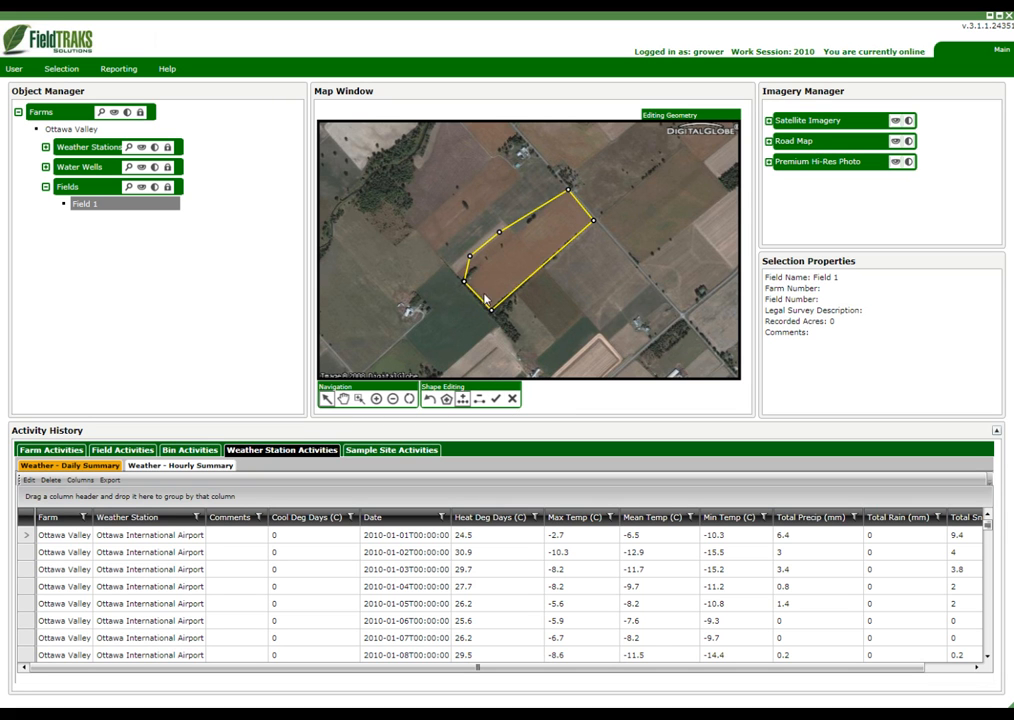
{"action": "left_click", "coordinate": [496, 399]}
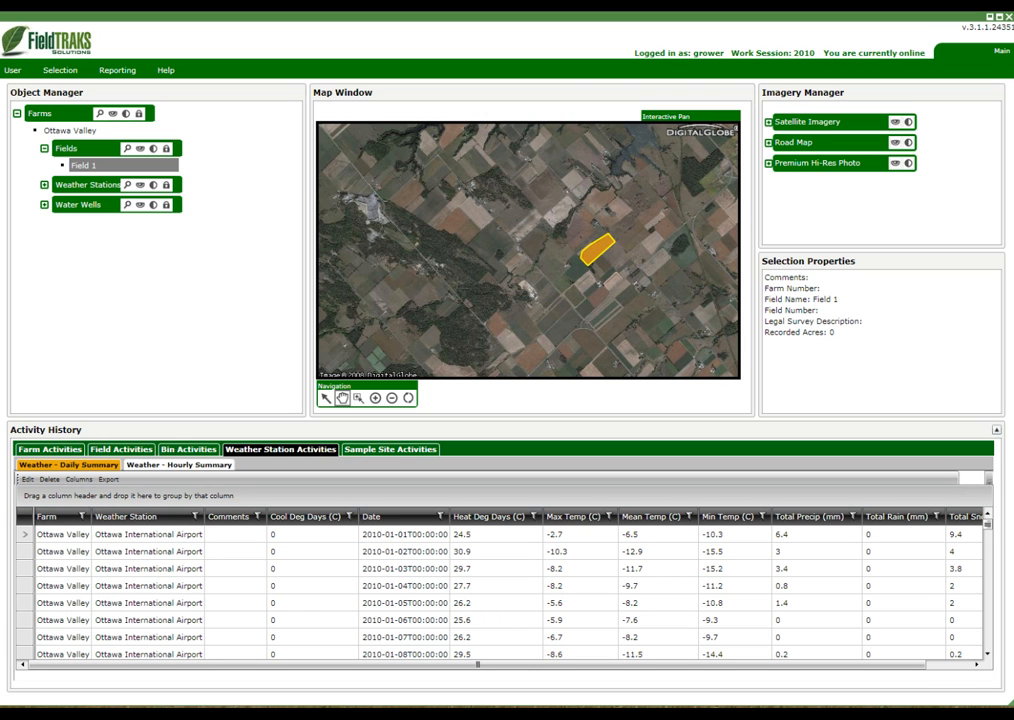
Start another field object under the Ottawa Valley farm and name it Field 2
{"action": "left_click", "coordinate": [80, 131]}
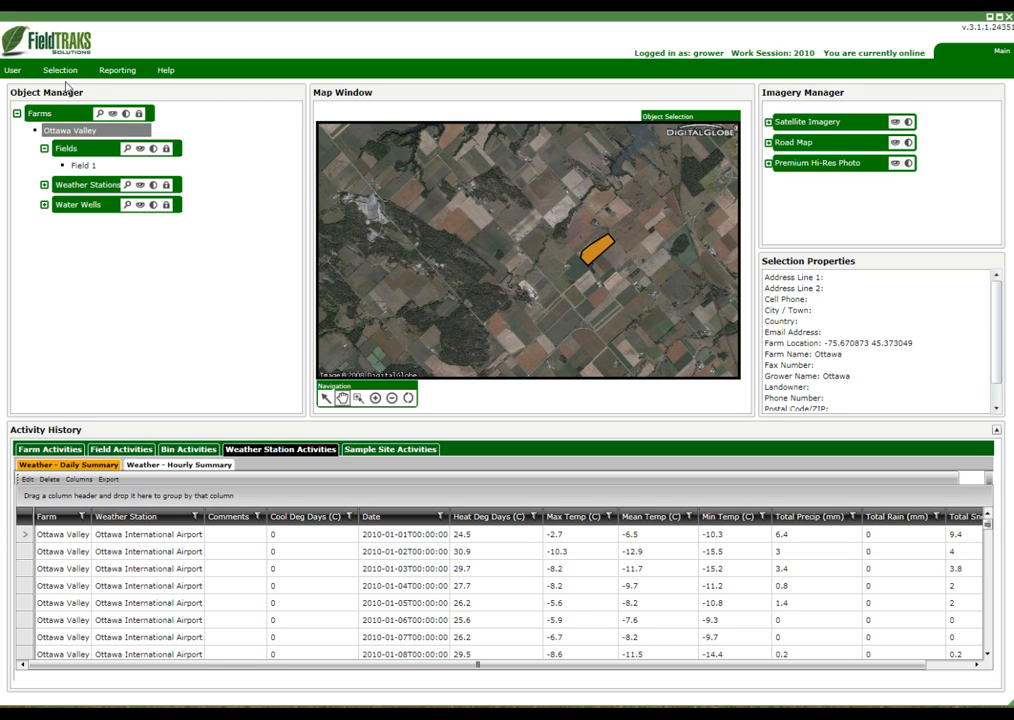
{"action": "left_click", "coordinate": [60, 70]}
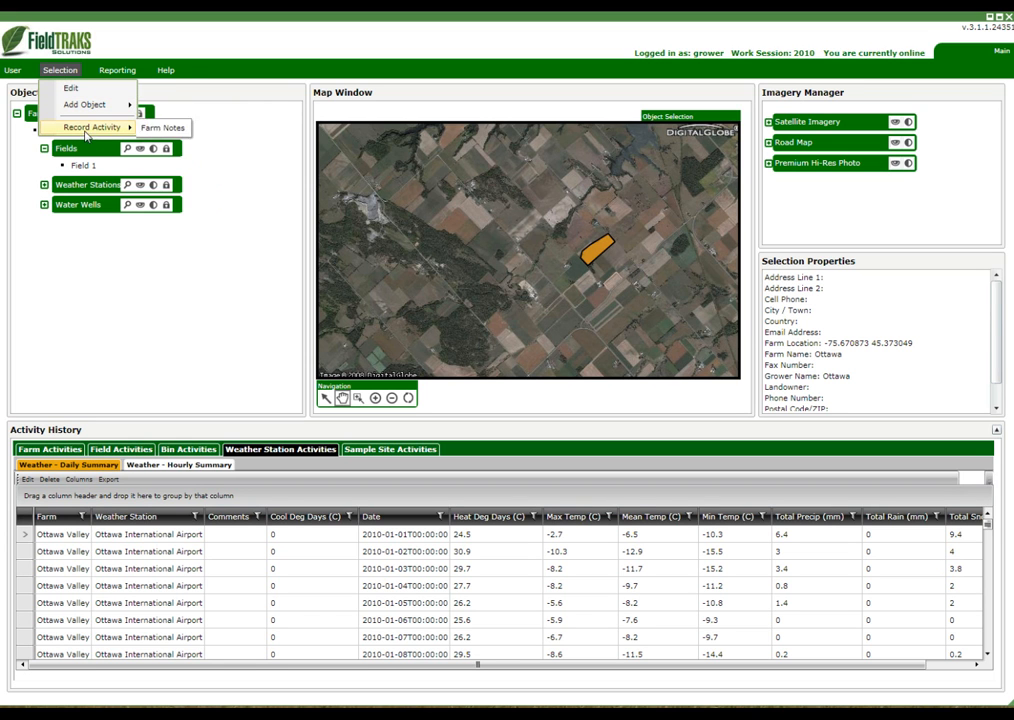
{"action": "mouse_move", "coordinate": [91, 112]}
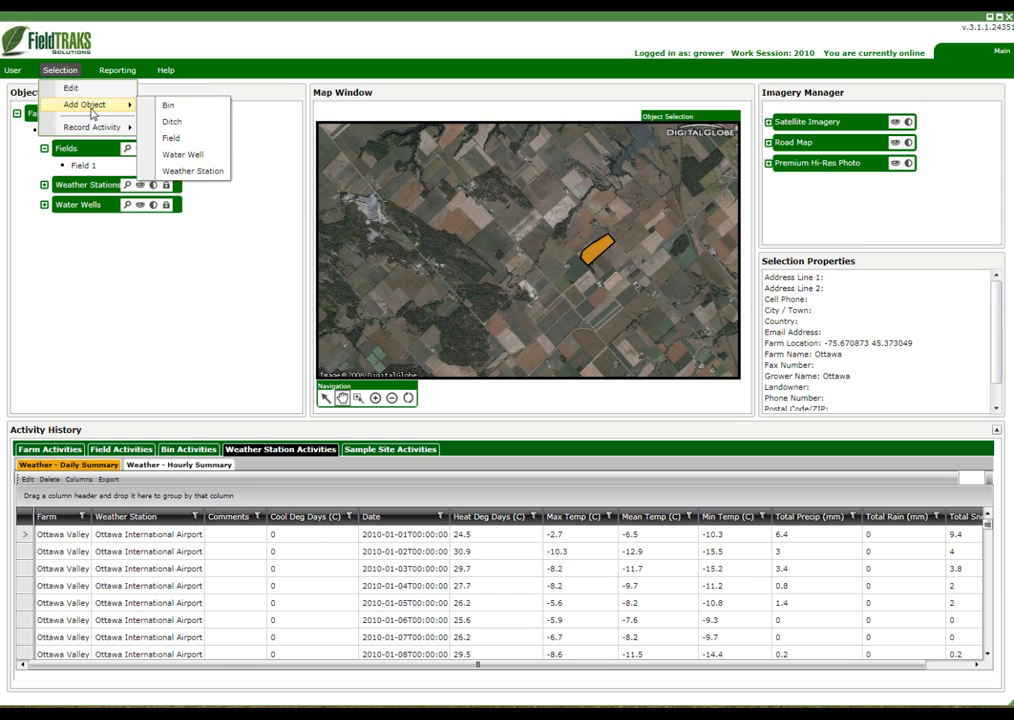
{"action": "left_click", "coordinate": [172, 138]}
{"action": "type", "text": "Field 2"}
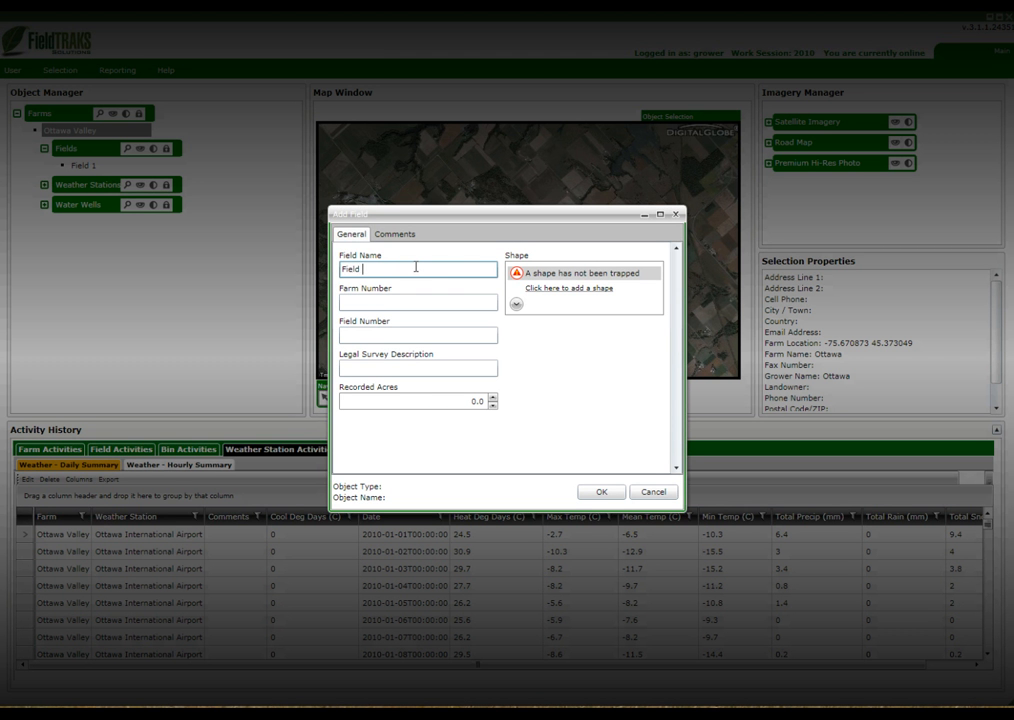
Draw Field 2 as two separate polygons on the farmland west of Field 1 and save the field
{"action": "left_click", "coordinate": [568, 289]}
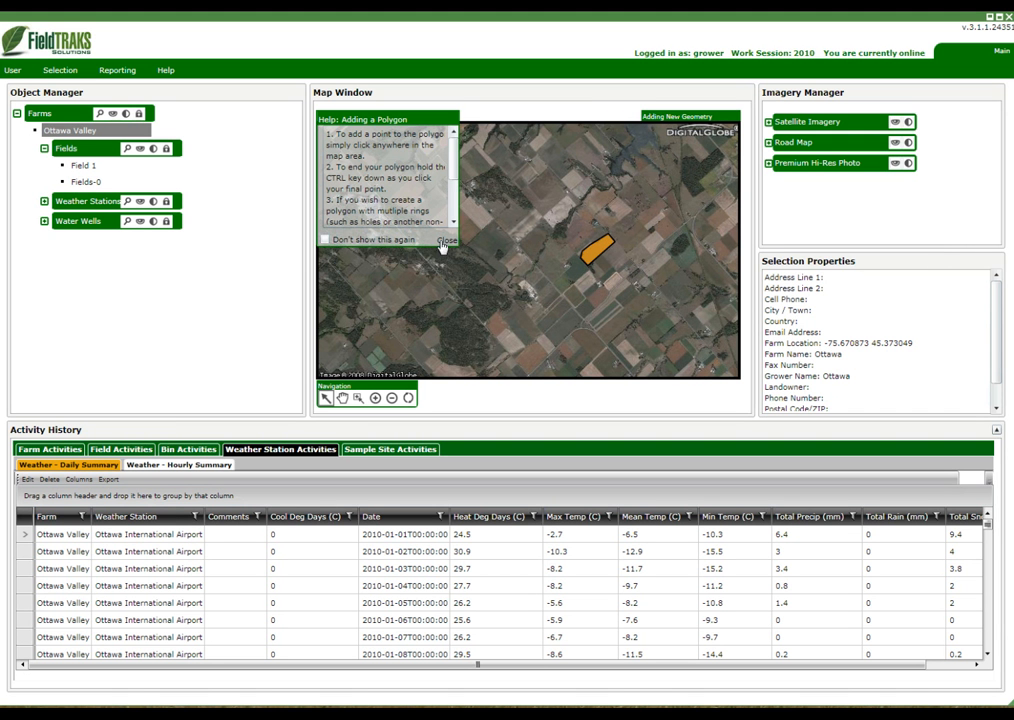
{"action": "left_click", "coordinate": [445, 241]}
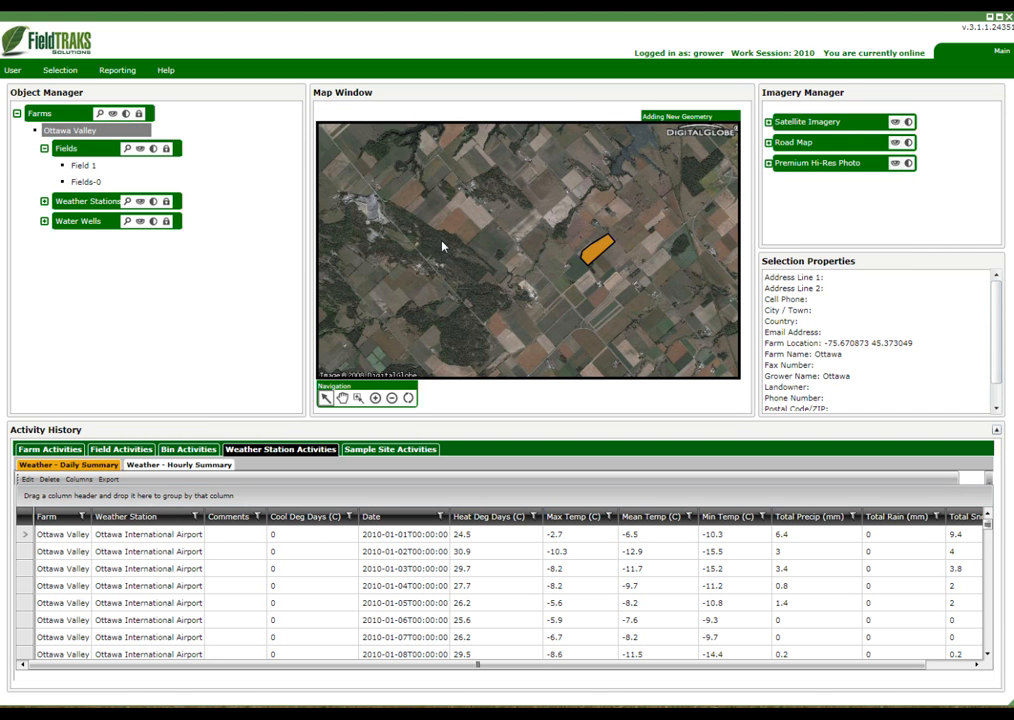
{"action": "left_click", "coordinate": [473, 200]}
{"action": "left_click", "coordinate": [467, 224]}
{"action": "left_click", "coordinate": [503, 223]}
{"action": "left_click", "coordinate": [507, 230]}
{"action": "left_click", "coordinate": [505, 236]}
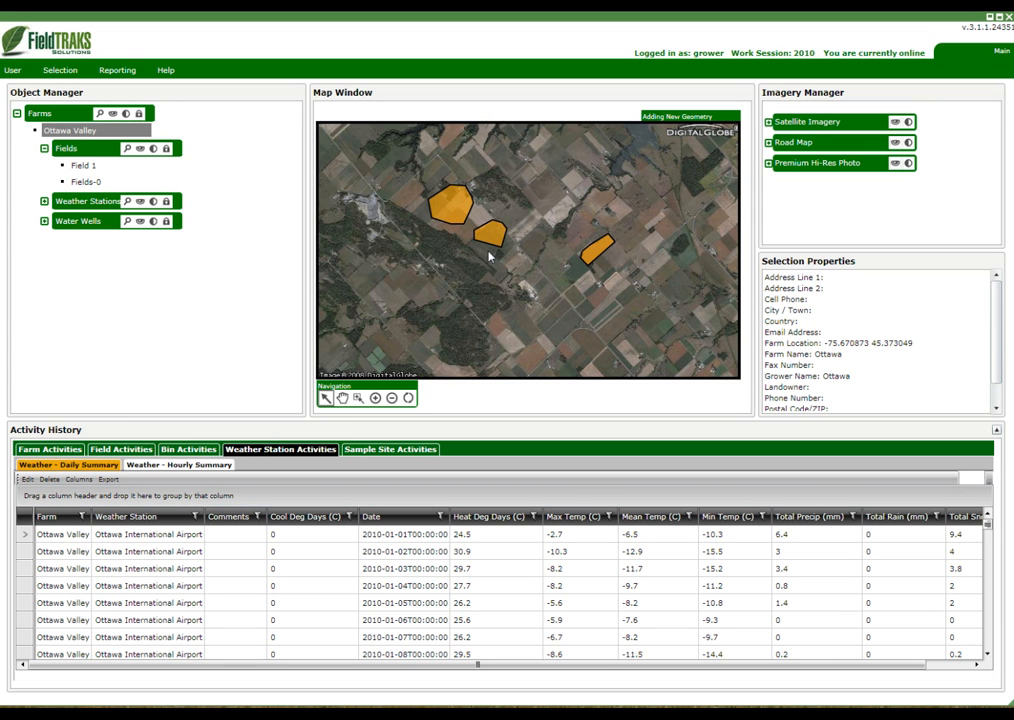
{"action": "double_click", "coordinate": [487, 252]}
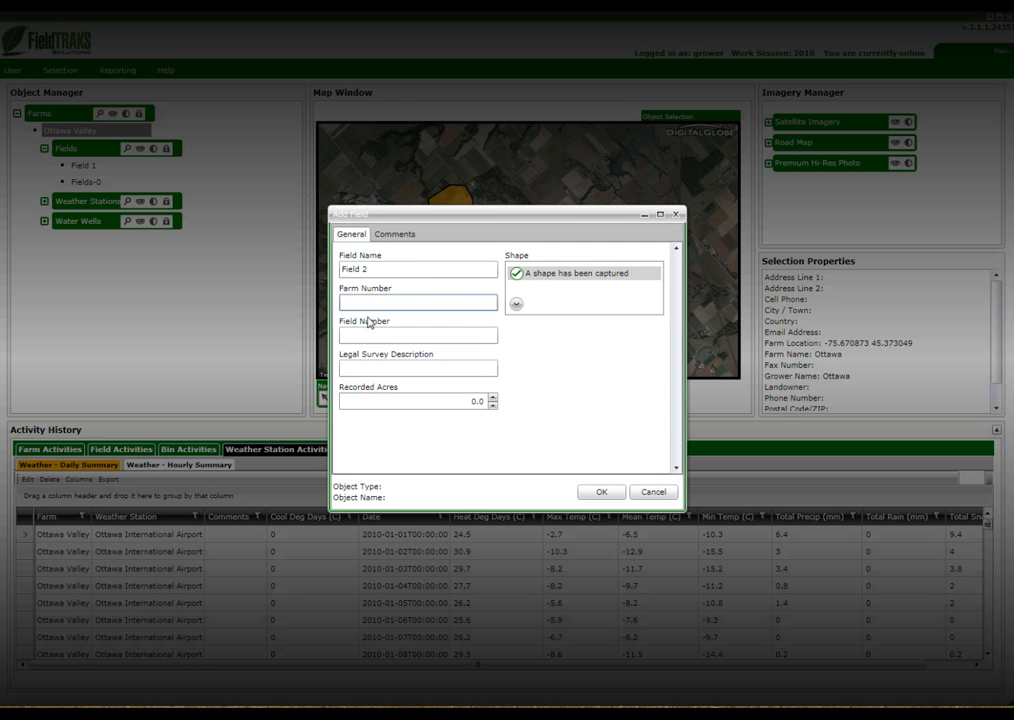
{"action": "left_click", "coordinate": [602, 494]}
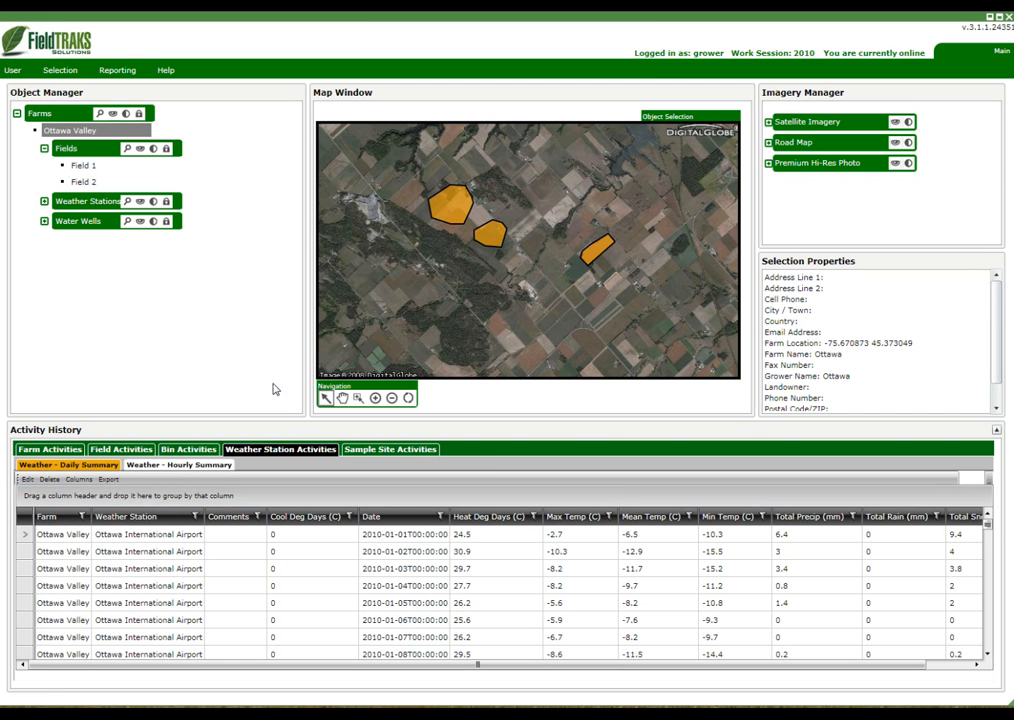
Select Field 1 and Field 2 in turn in the farm's list to view their shapes on the map
{"action": "left_click", "coordinate": [82, 167]}
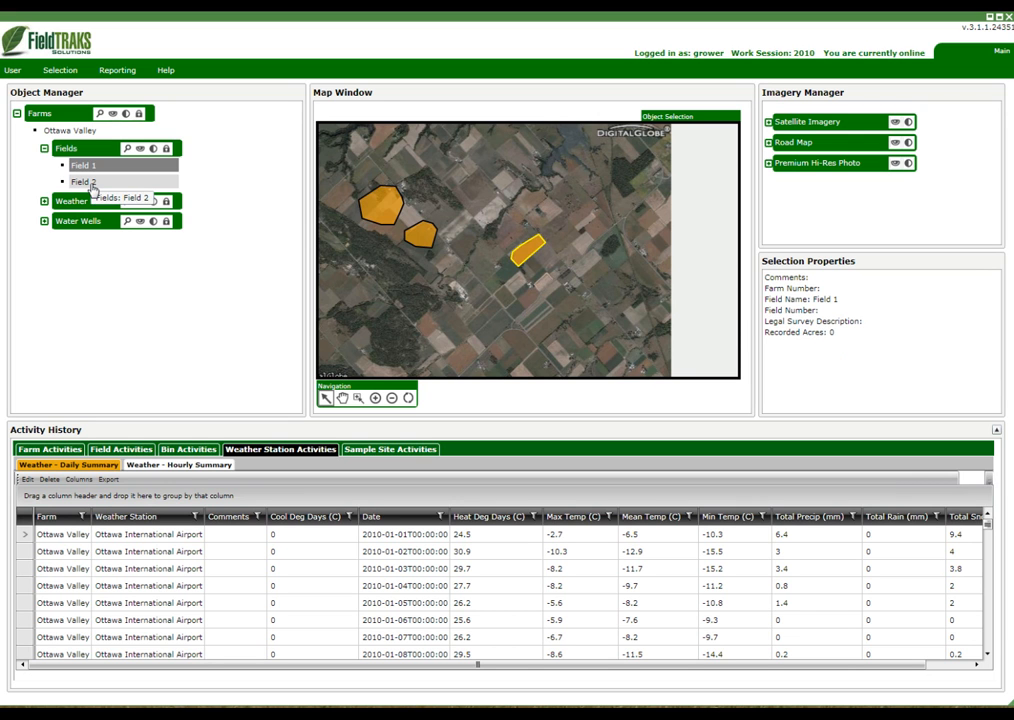
{"action": "left_click", "coordinate": [90, 184]}
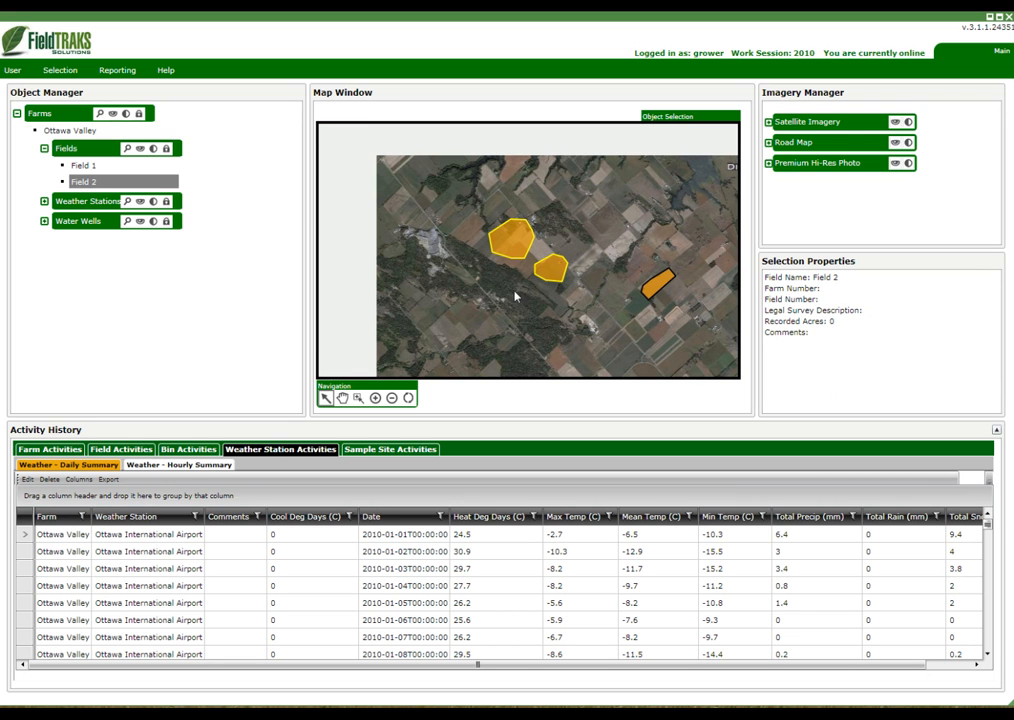
{"action": "mouse_move", "coordinate": [559, 283]}
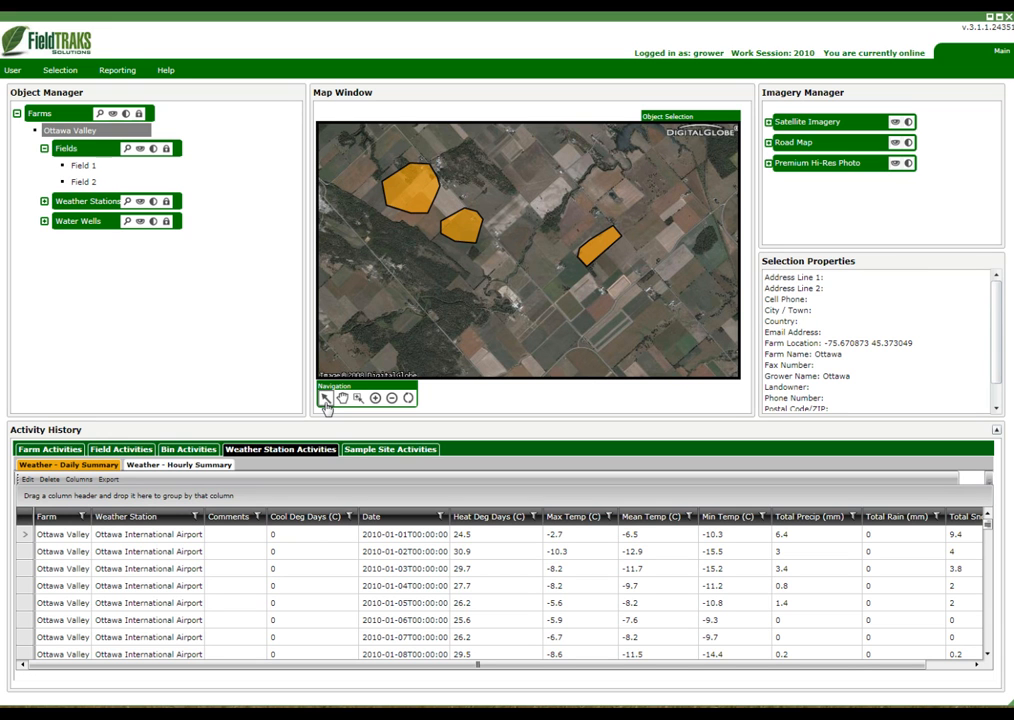
Start another field object under the Ottawa Valley farm and name it Field 3
{"action": "left_click", "coordinate": [60, 70]}
{"action": "mouse_move", "coordinate": [70, 106]}
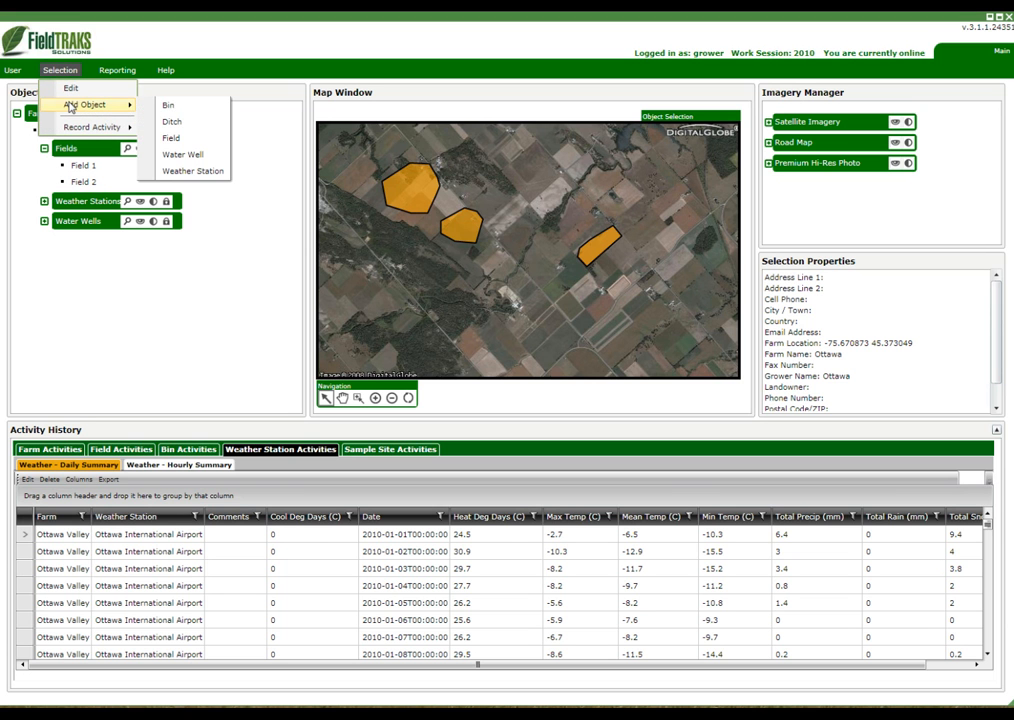
{"action": "left_click", "coordinate": [171, 137]}
{"action": "left_click", "coordinate": [356, 269]}
{"action": "type", "text": "Field 4"}
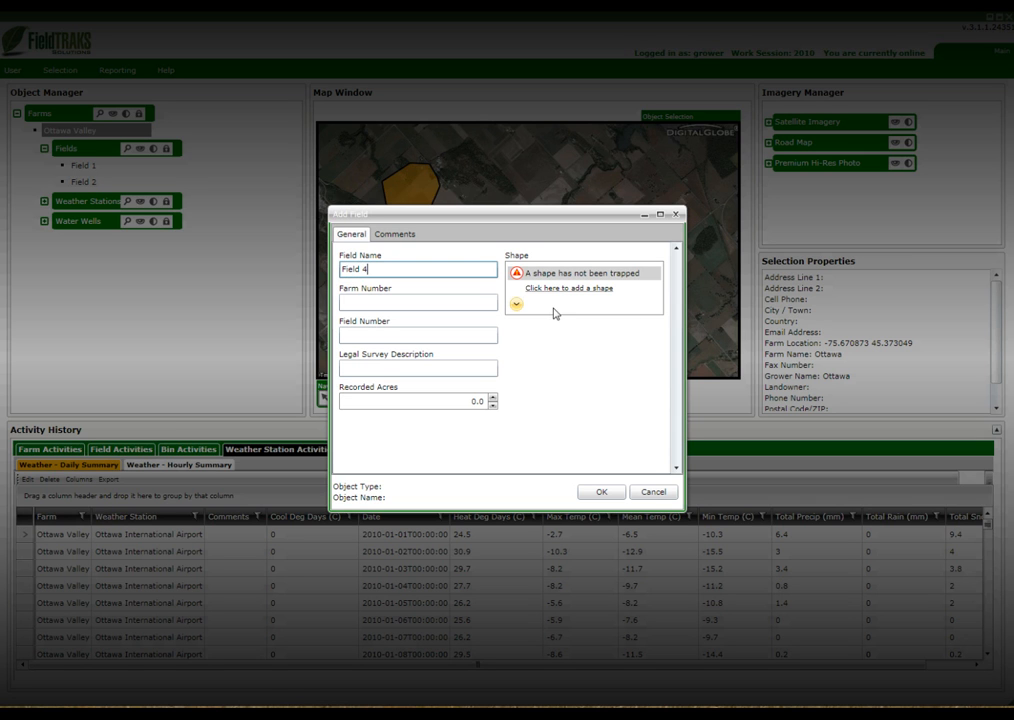
{"action": "key", "text": "BackSpace"}
{"action": "type", "text": "3"}
Draw Field 3 as a rounded polygon with an inner hole on the farmland south of the other fields, and save the field
{"action": "left_click", "coordinate": [586, 290]}
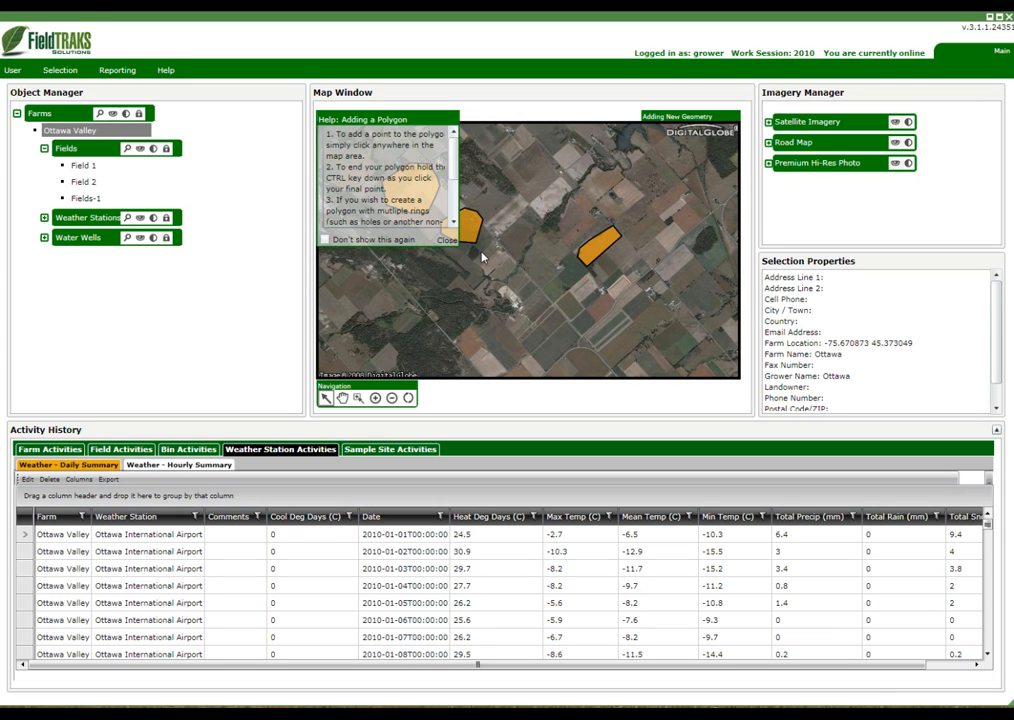
{"action": "left_click", "coordinate": [447, 241]}
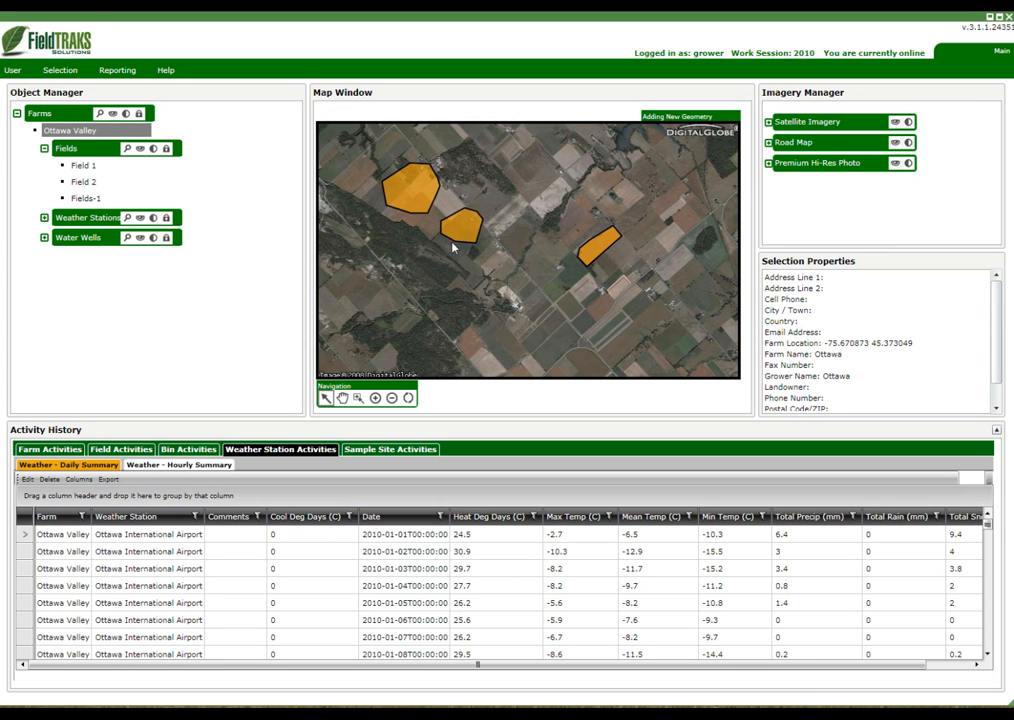
{"action": "left_click", "coordinate": [503, 291]}
{"action": "left_click", "coordinate": [523, 295]}
{"action": "left_click", "coordinate": [534, 305]}
{"action": "left_click", "coordinate": [538, 319]}
{"action": "left_click", "coordinate": [541, 343]}
{"action": "left_click", "coordinate": [507, 360]}
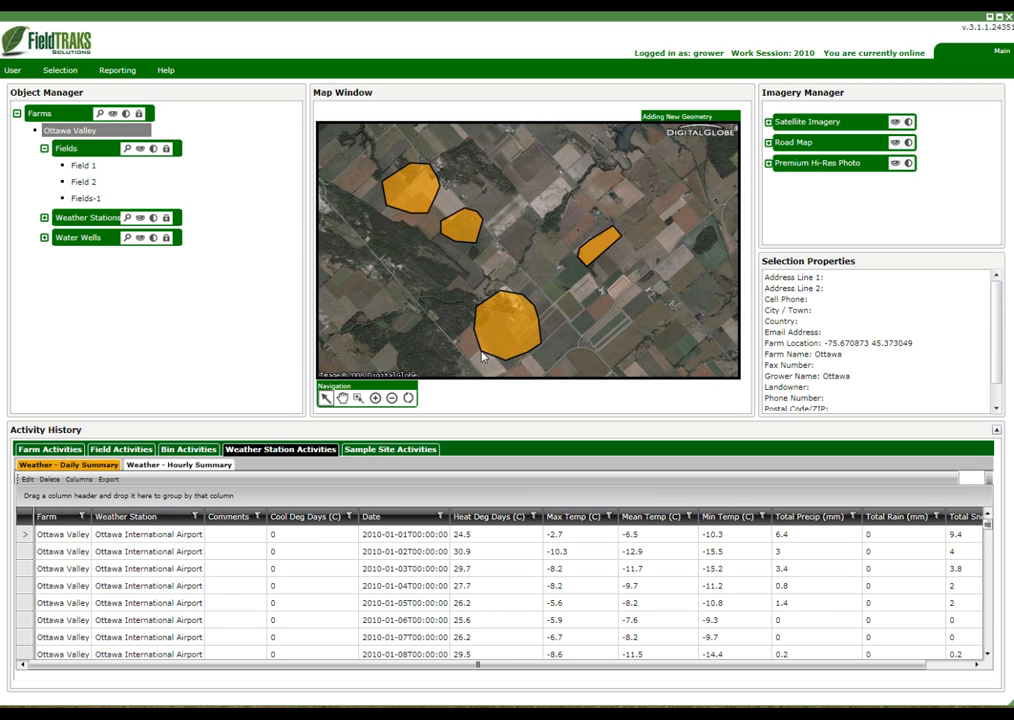
{"action": "left_click", "coordinate": [487, 333]}
{"action": "double_click", "coordinate": [493, 342]}
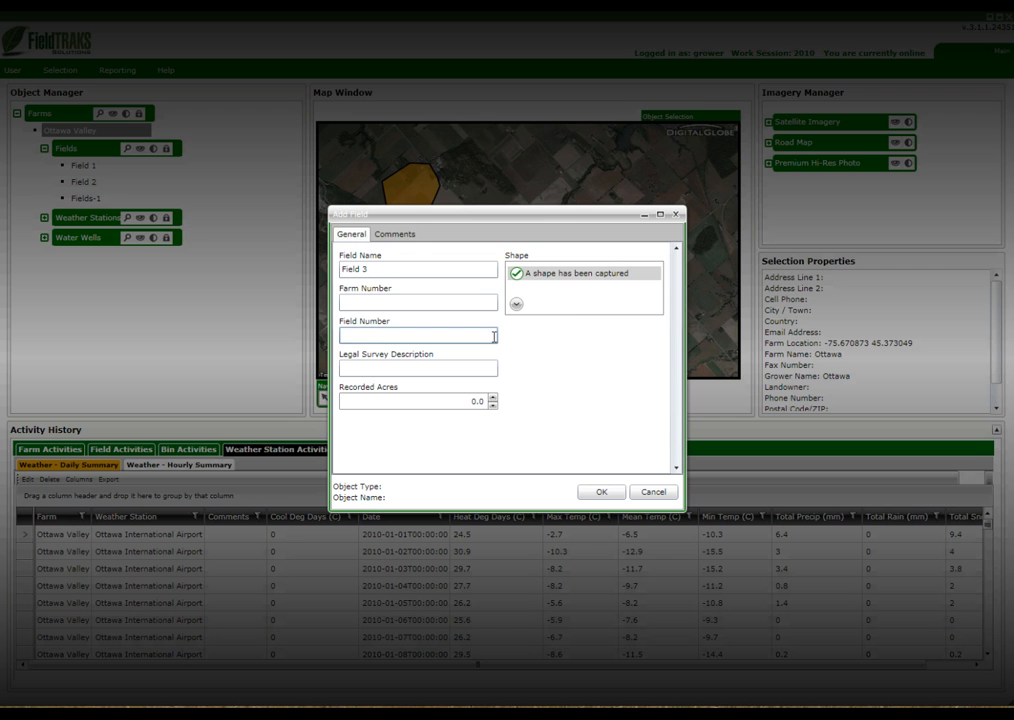
{"action": "left_click", "coordinate": [603, 493]}
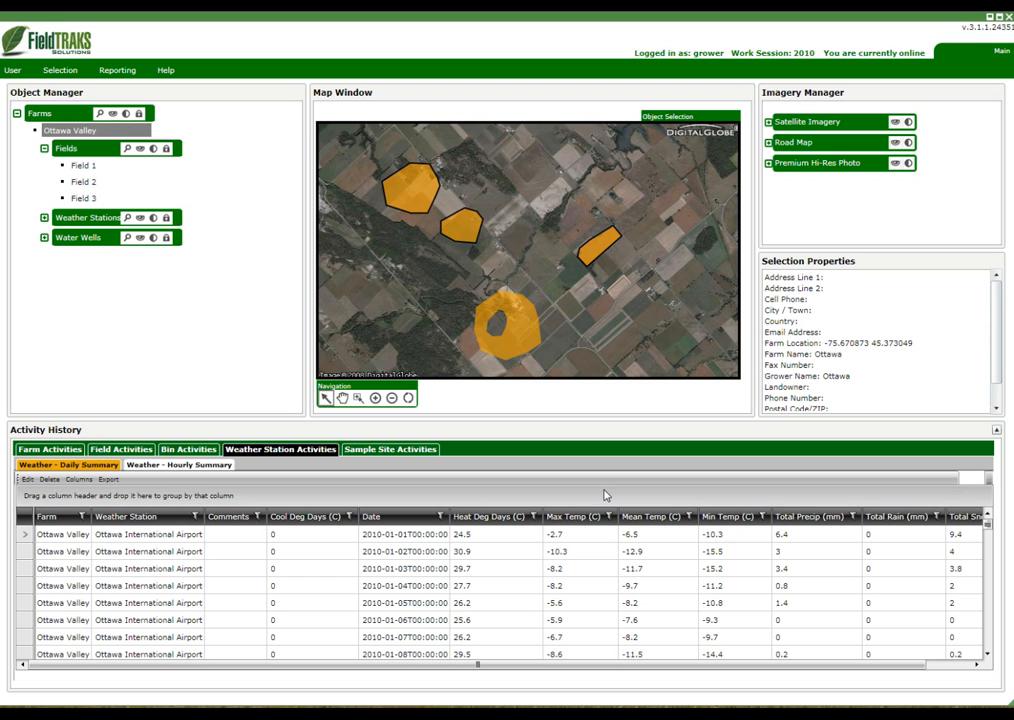
Select Field 2 and the new Field 3 in turn to compare their shapes on the map
{"action": "left_click", "coordinate": [86, 184]}
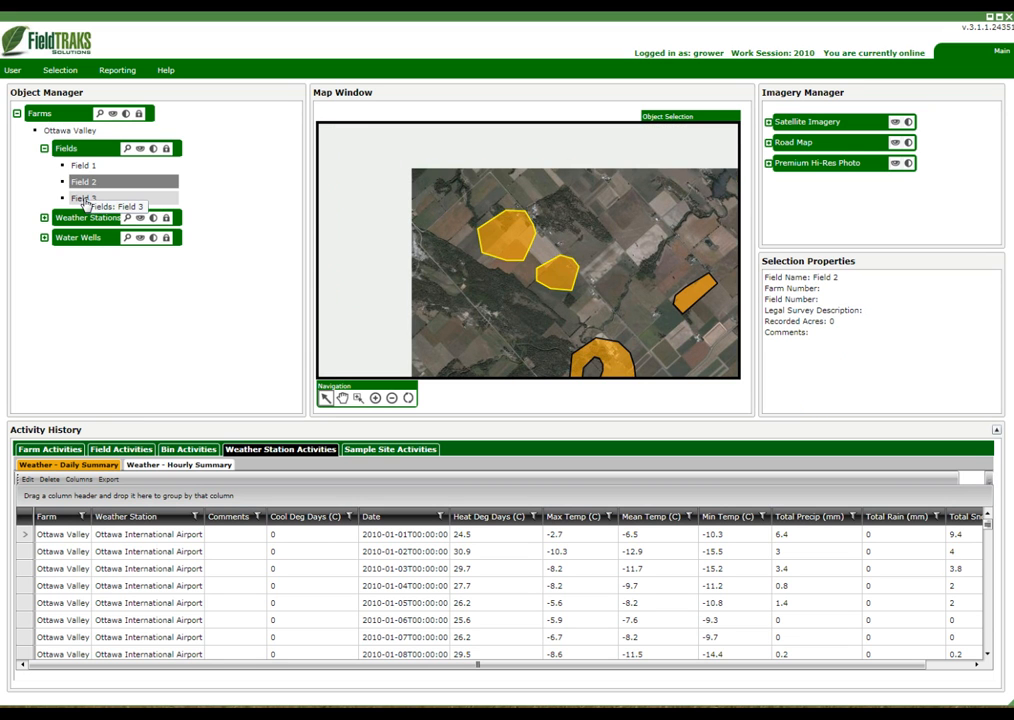
{"action": "left_click", "coordinate": [84, 199]}
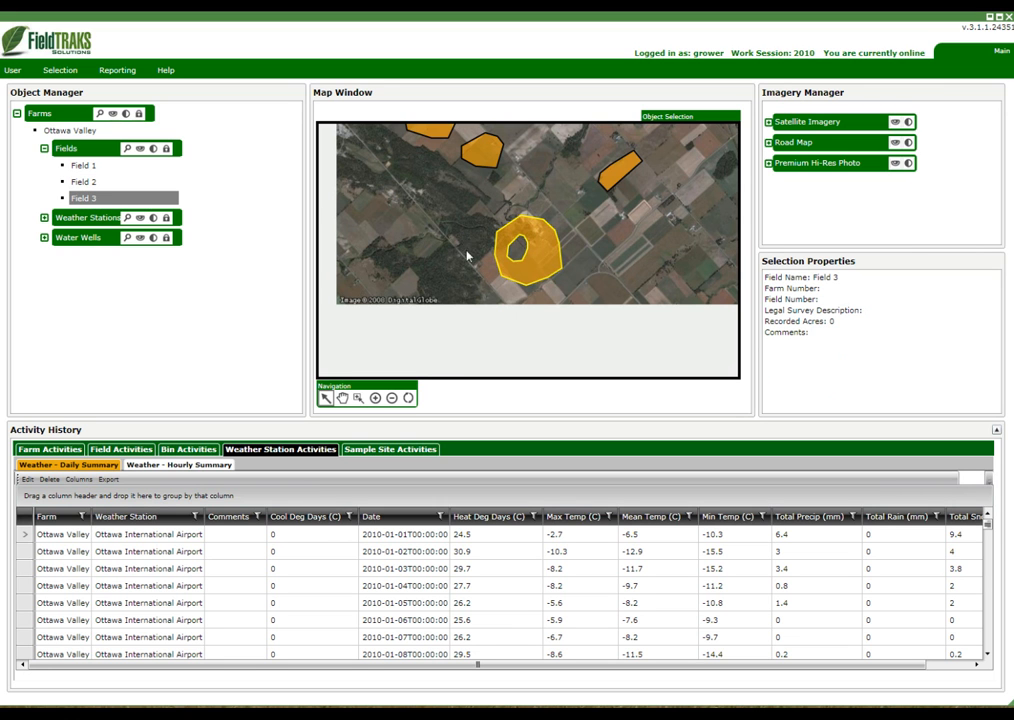